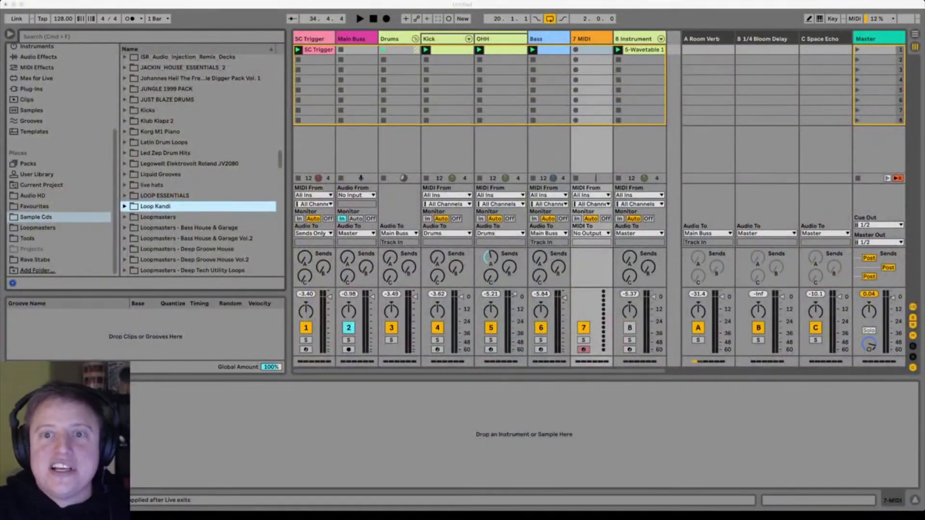
# Step: Load Beatles.wav from the Producertech Stream folder in Projects 19 into a sampler on MIDI track 7
pyautogui.press('super+Tab')
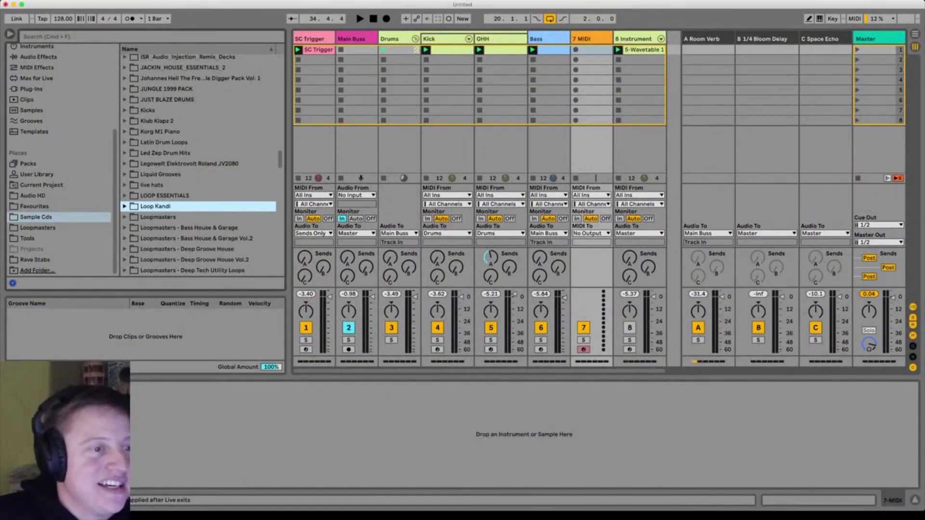
pyautogui.click(32, 195)
pyautogui.scroll(-8, 144, 188)
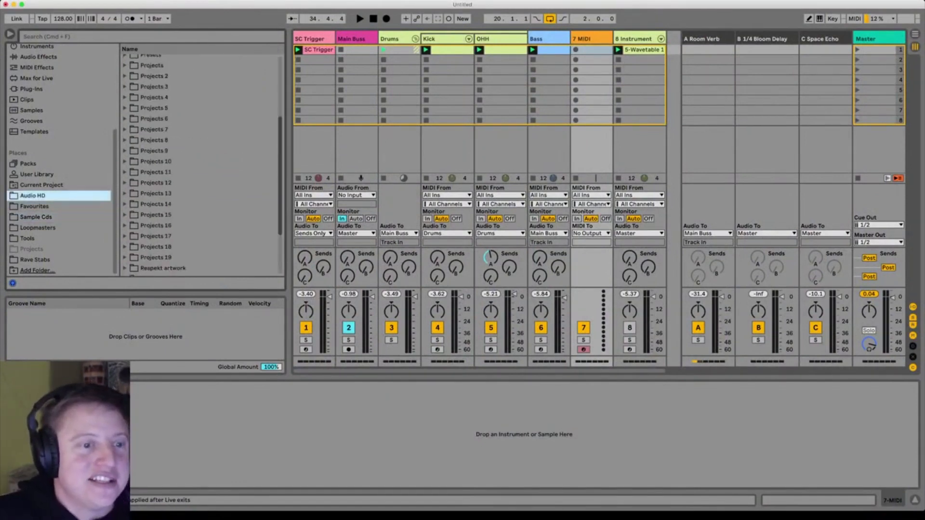
pyautogui.click(125, 188)
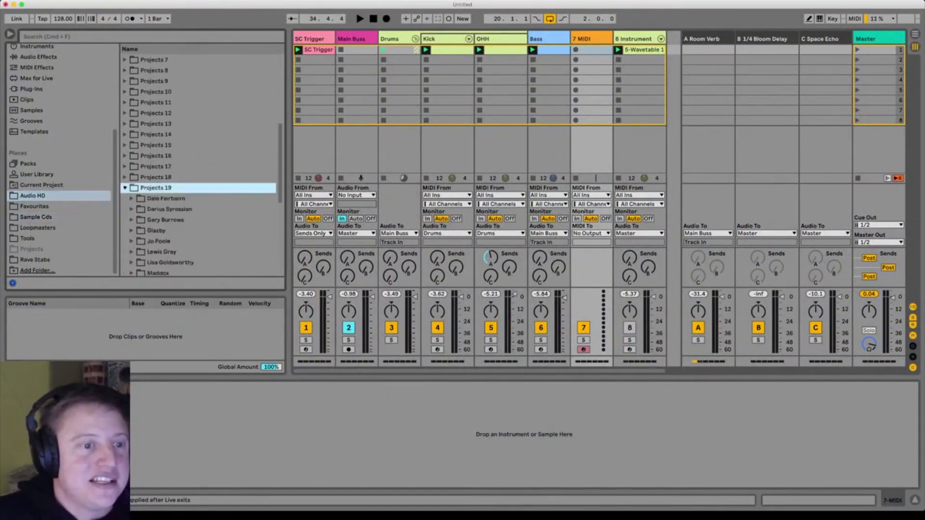
pyautogui.scroll(-5, 198, 164)
pyautogui.scroll(-5, 198, 164)
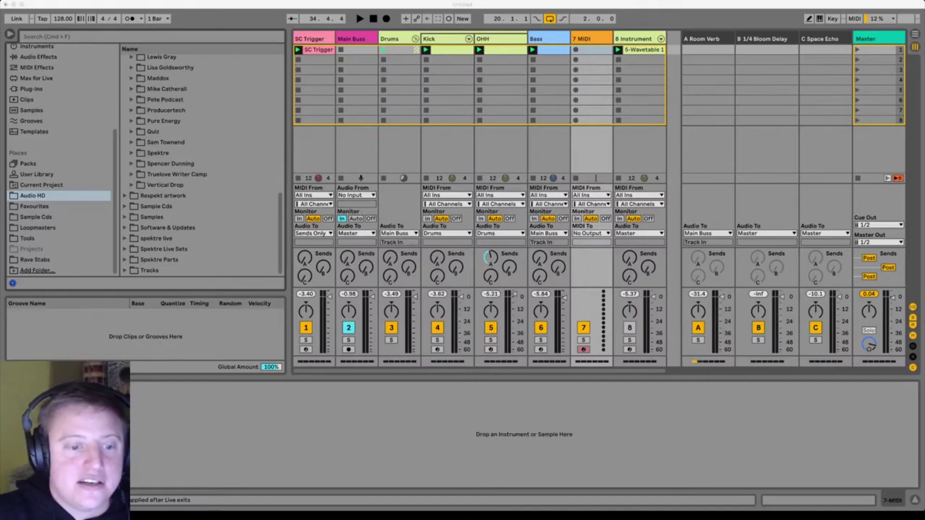
pyautogui.moveTo(496, 434); pyautogui.dragTo(524, 434)
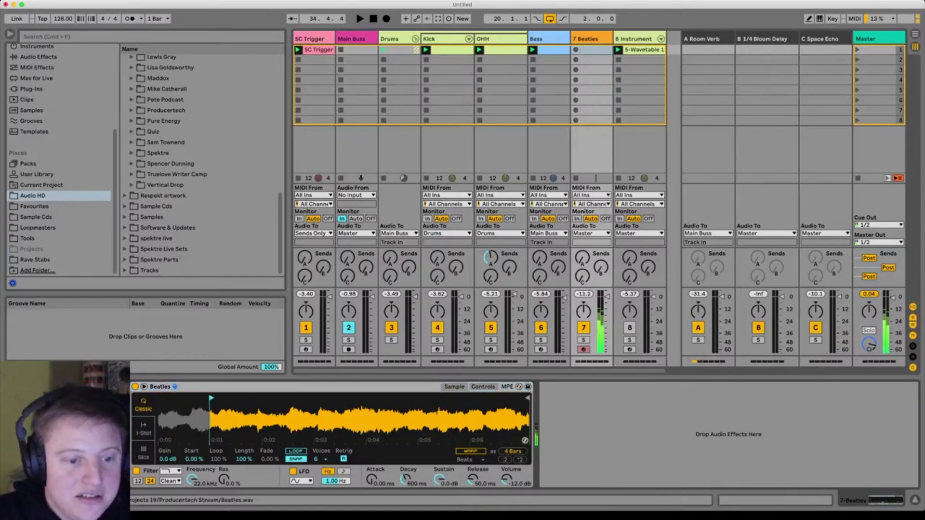
# Step: Move the Beatles sample's start point forward to shortly after the 4-second mark, auditioning positions along the way
pyautogui.moveTo(229, 398); pyautogui.dragTo(323, 399)
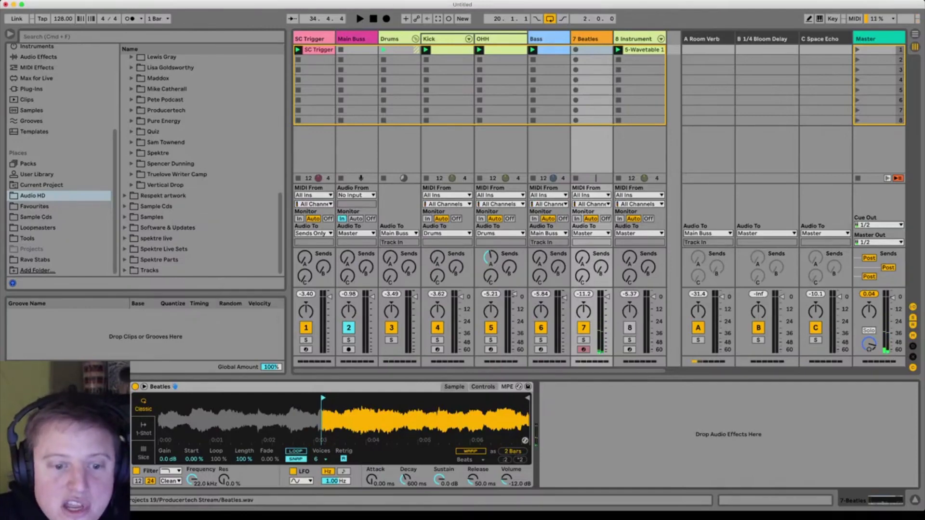
pyautogui.moveTo(322, 399); pyautogui.dragTo(386, 398)
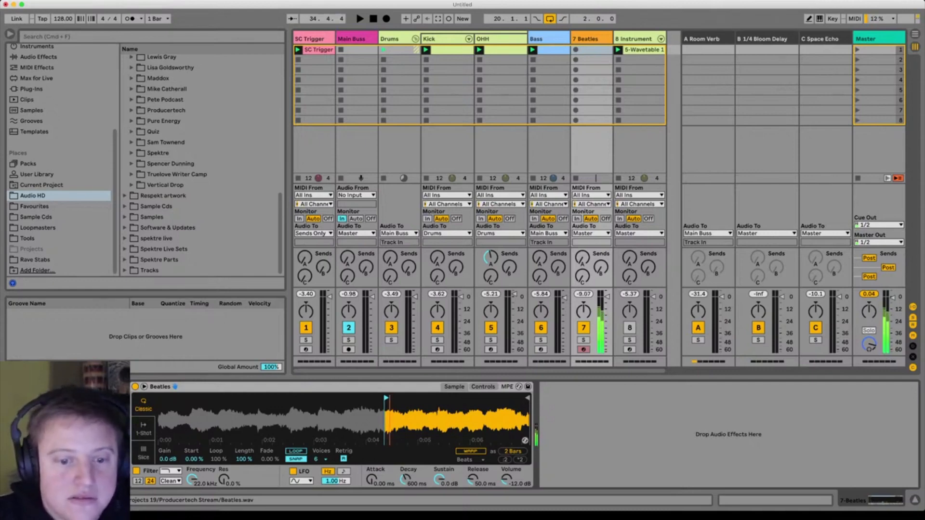
pyautogui.press('space')
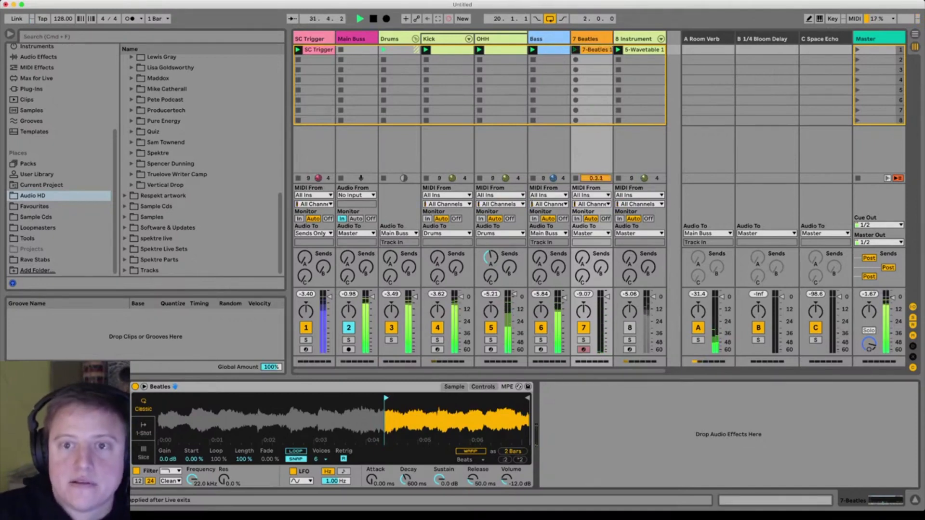
pyautogui.press('space')
pyautogui.press('Delete')
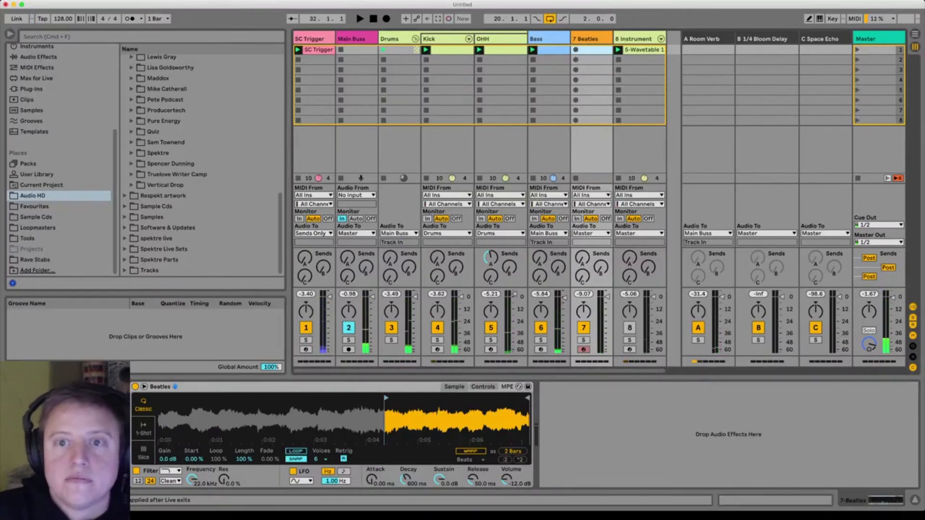
# Step: Record a MIDI clip of the Beatles sample into the first slot of track 7, along with the beat
pyautogui.press('Return')
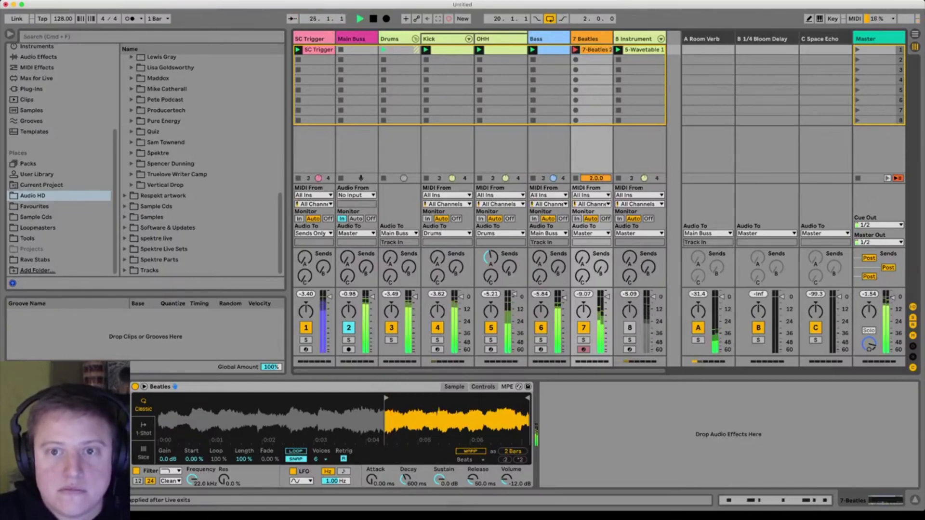
pyautogui.press('space')
pyautogui.press('space')
# Step: Shorten the recorded Beatles clip's loop to two bars and quantize all its notes
pyautogui.doubleClick(597, 49)
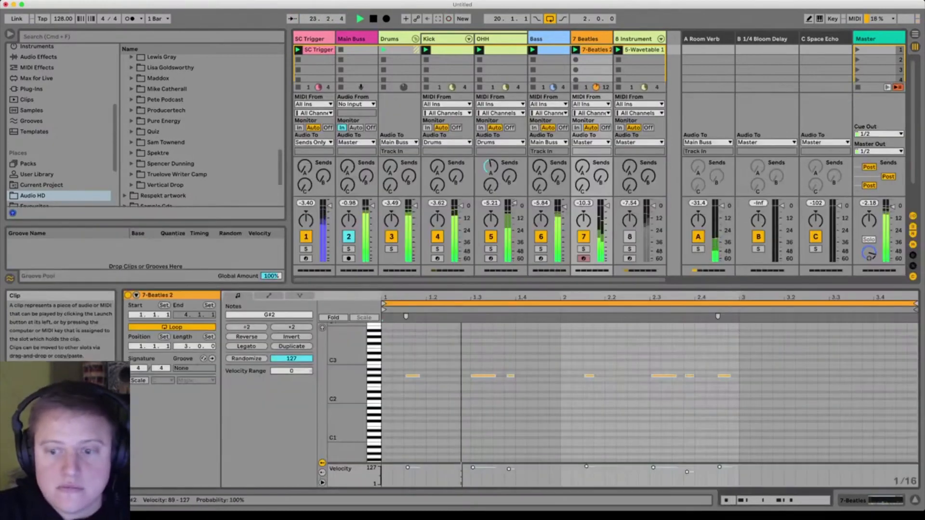
pyautogui.moveTo(915, 303); pyautogui.dragTo(737, 304)
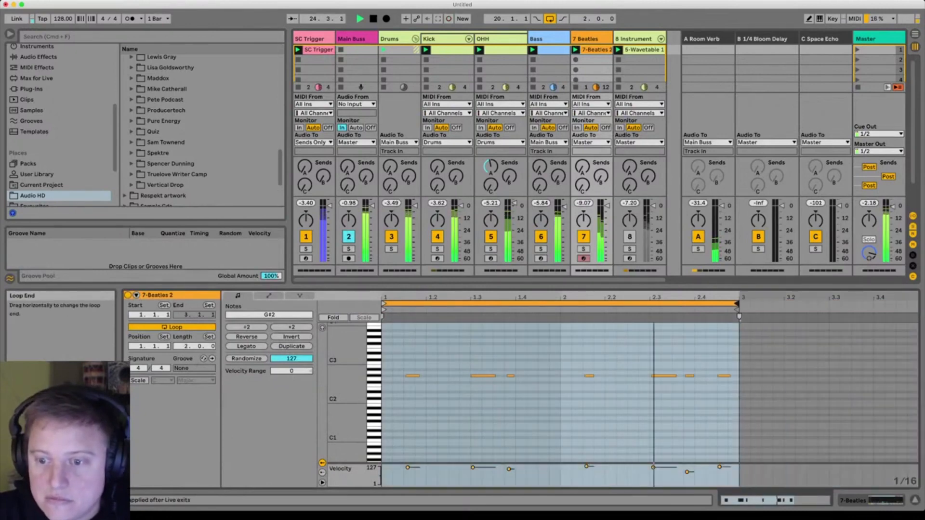
pyautogui.press('super+a')
pyautogui.press('super+a')
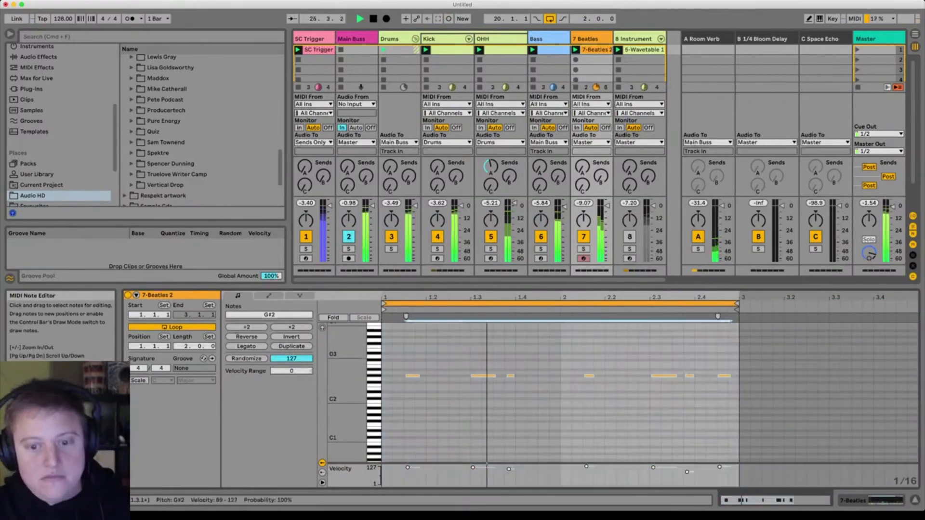
pyautogui.press('super+u')
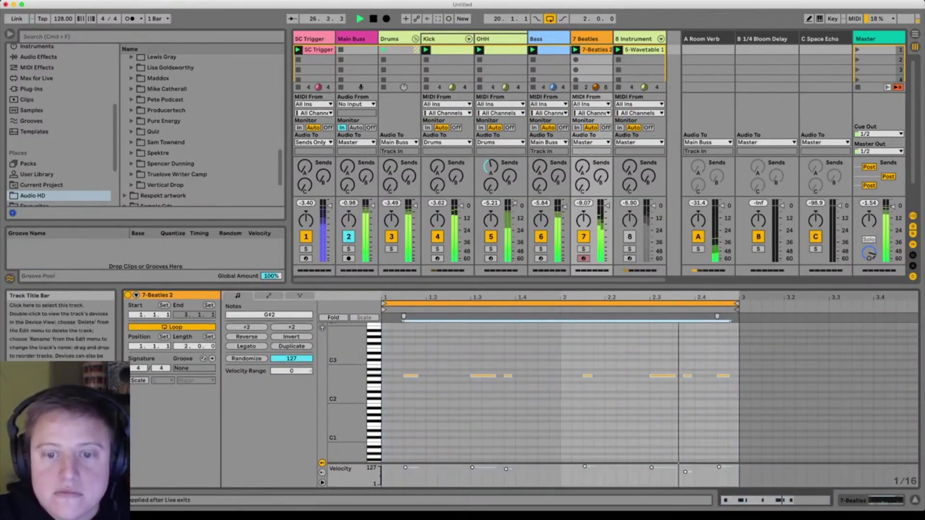
pyautogui.hotkey('shift', 'Tab')
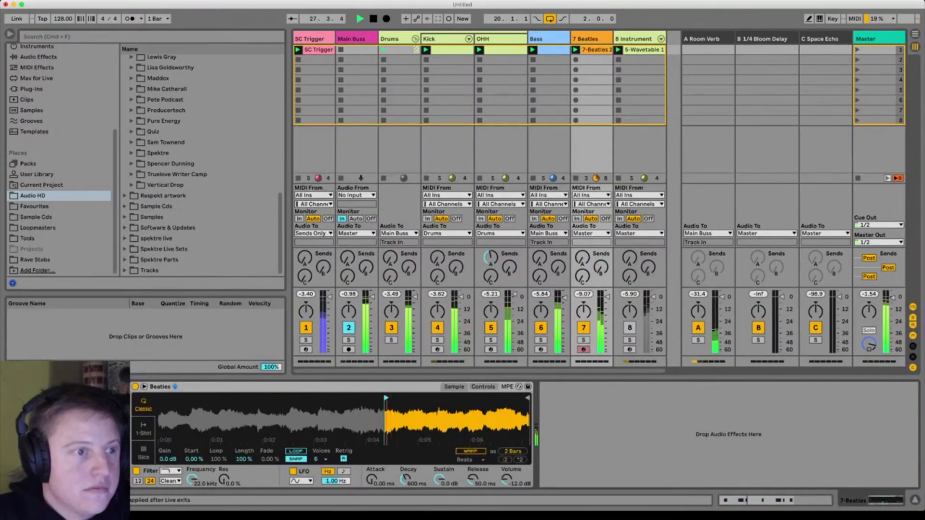
# Step: Find Echo among the Delay & Loop audio effects and add it after the sampler on the Beatles track
pyautogui.scroll(3, 58, 159)
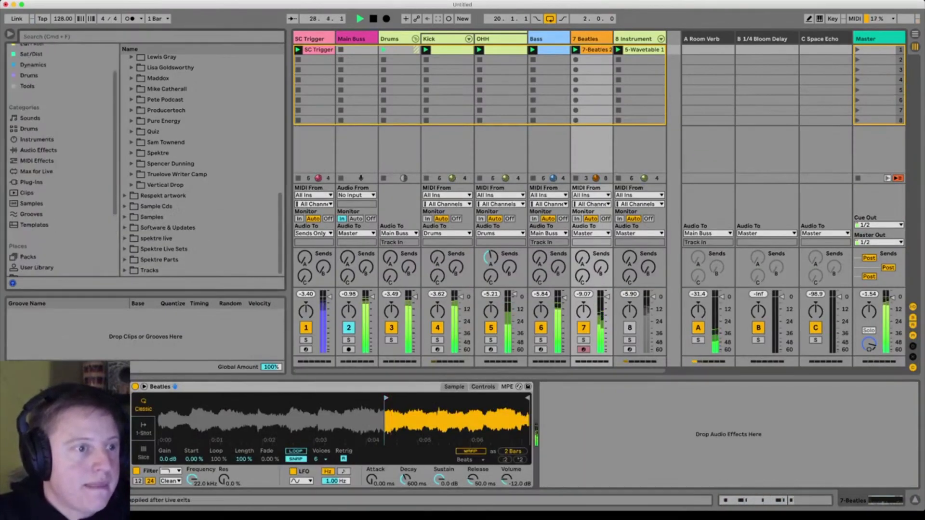
pyautogui.scroll(3, 58, 159)
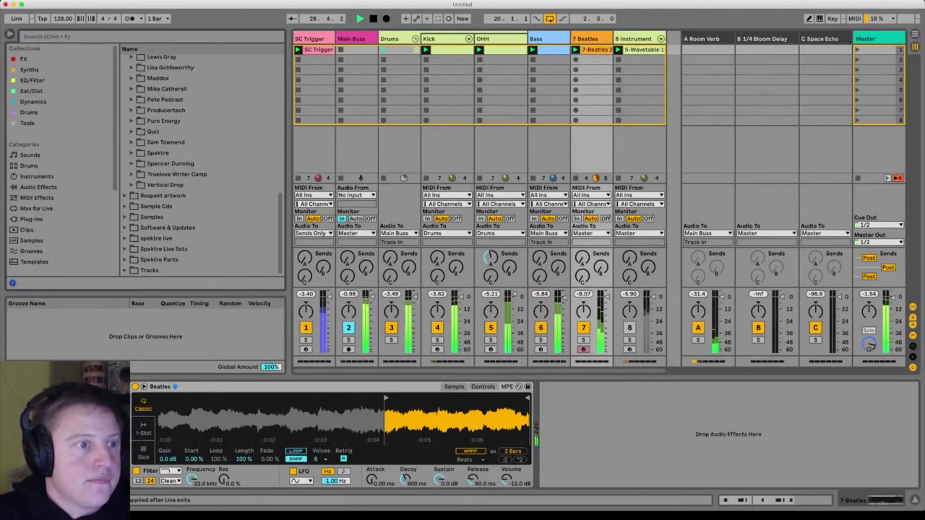
pyautogui.click(31, 91)
pyautogui.click(30, 70)
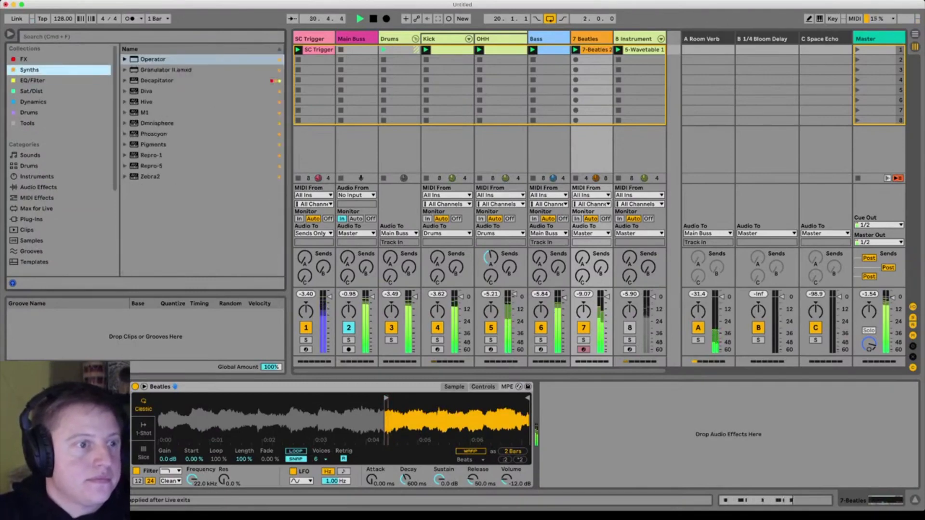
pyautogui.click(32, 91)
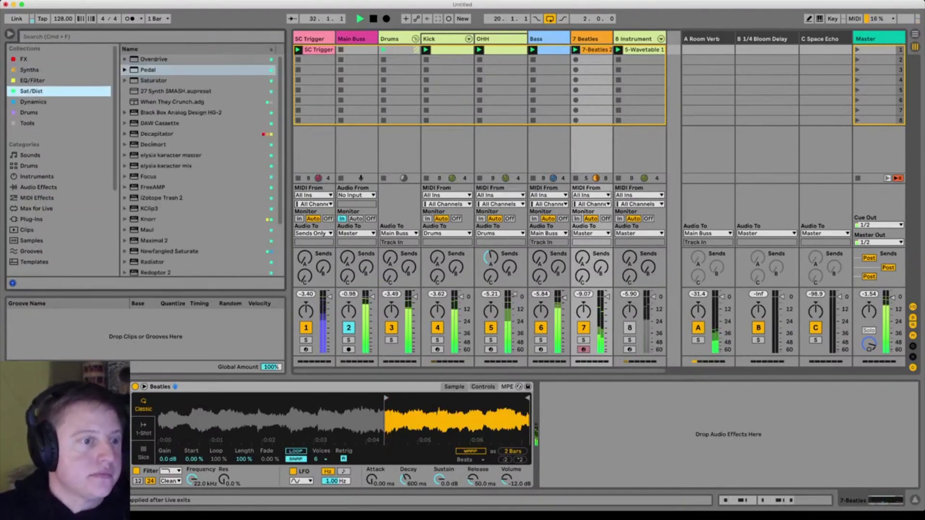
pyautogui.click(38, 188)
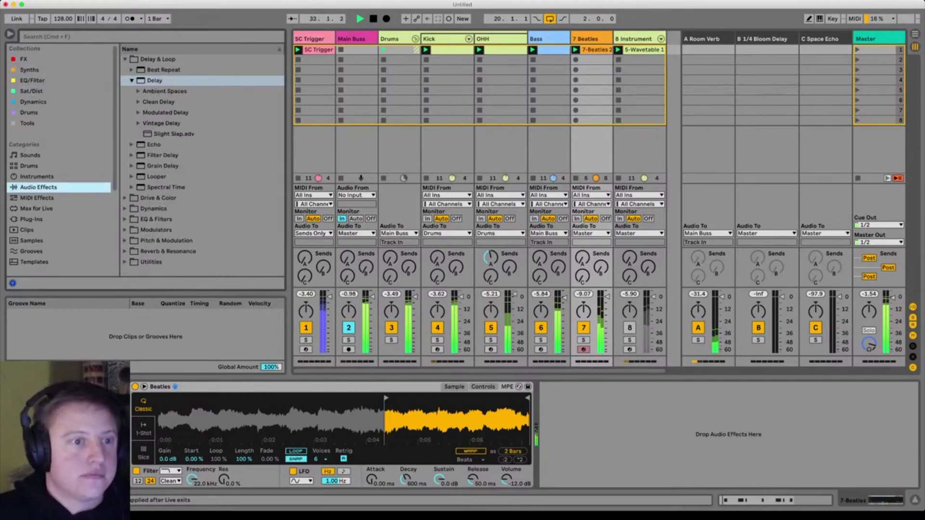
pyautogui.click(131, 144)
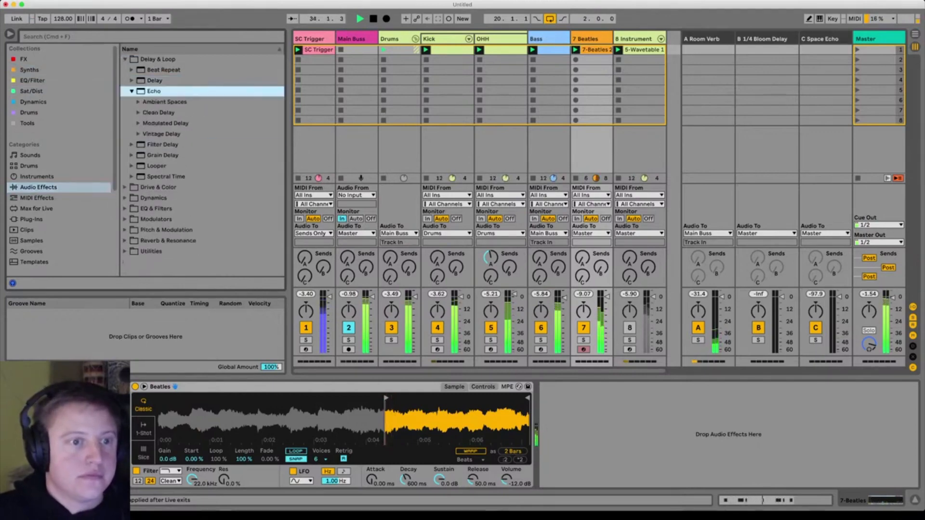
pyautogui.press('Return')
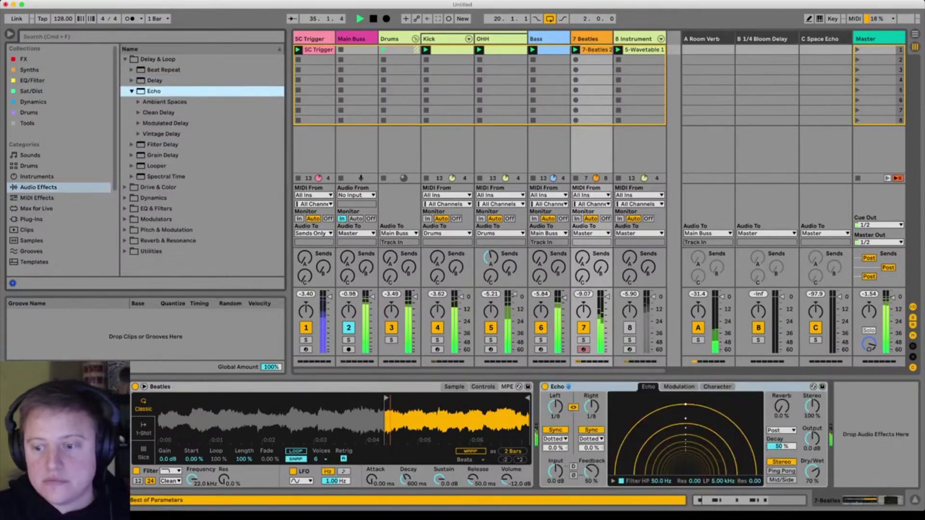
# Step: Set the Echo's Dry/Wet to 46% and the Beatles sampler's volume to -8.57 dB
pyautogui.moveTo(812, 472)
pyautogui.mouseDown()
pyautogui.moveTo(812, 485)
pyautogui.moveTo(812, 470)
pyautogui.mouseUp()
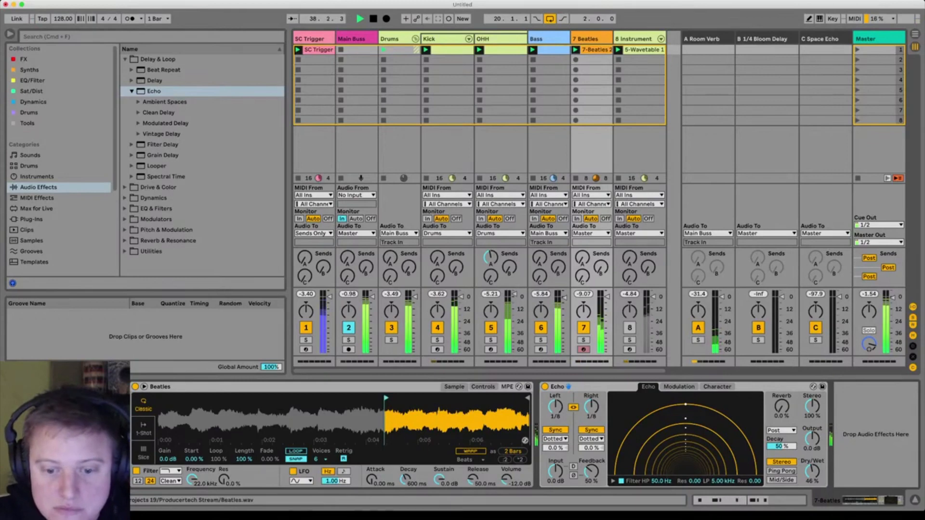
pyautogui.moveTo(506, 478); pyautogui.dragTo(506, 473)
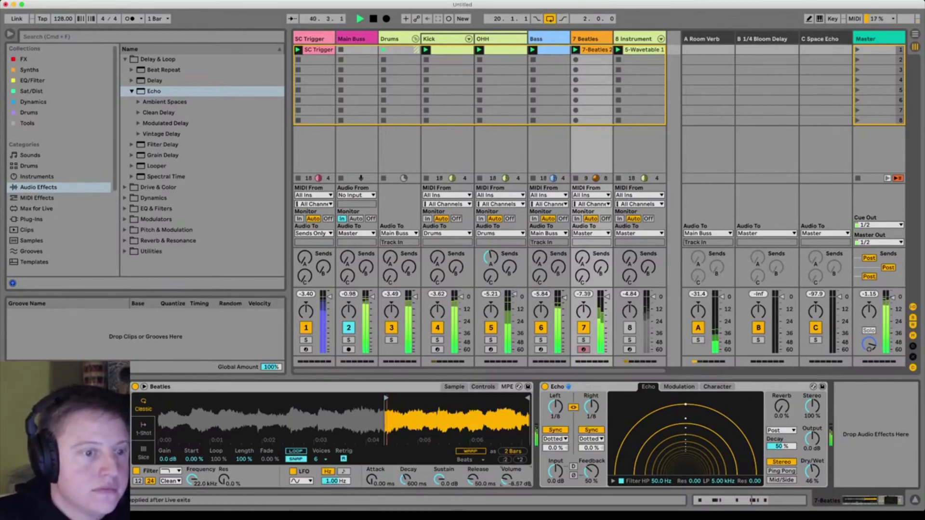
# Step: Add Hybrid Reverb to the Beatles track with Dry/Wet at 23% and a decay of 5.59 s
pyautogui.click(126, 240)
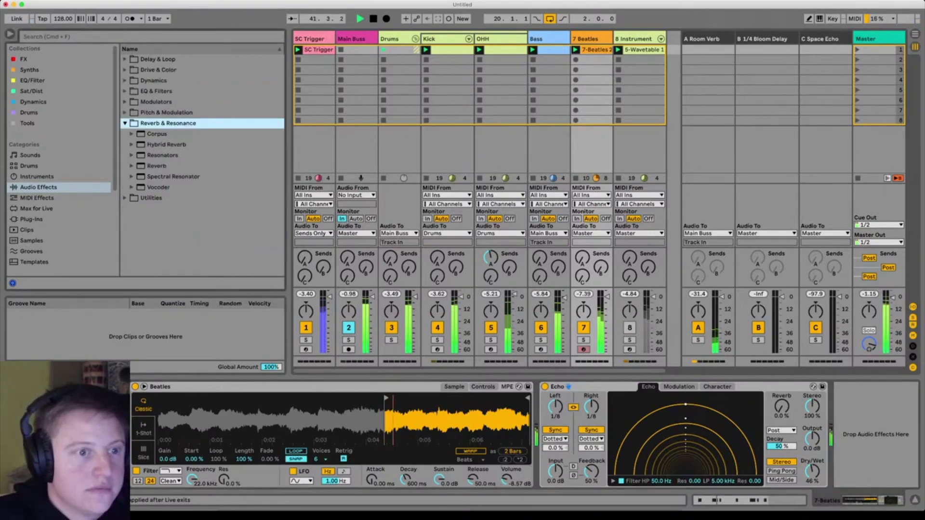
pyautogui.press('Down')
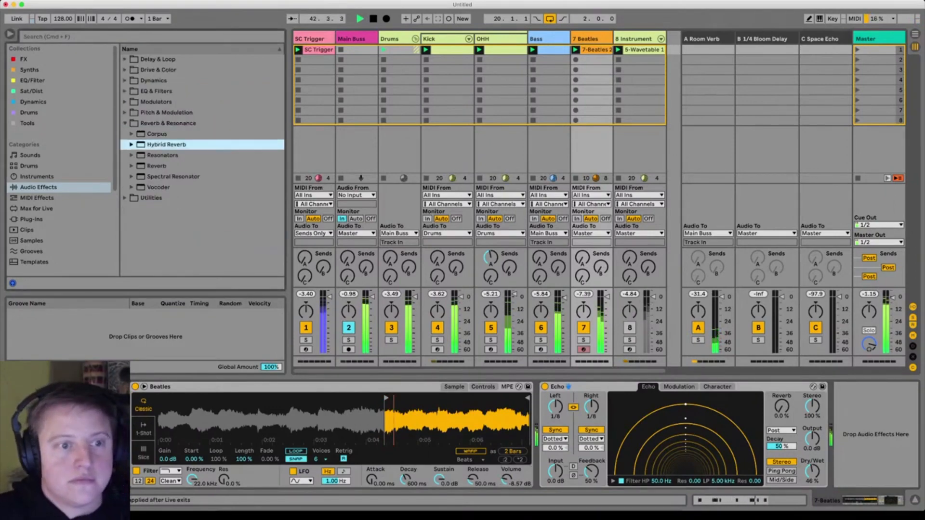
pyautogui.press('Return')
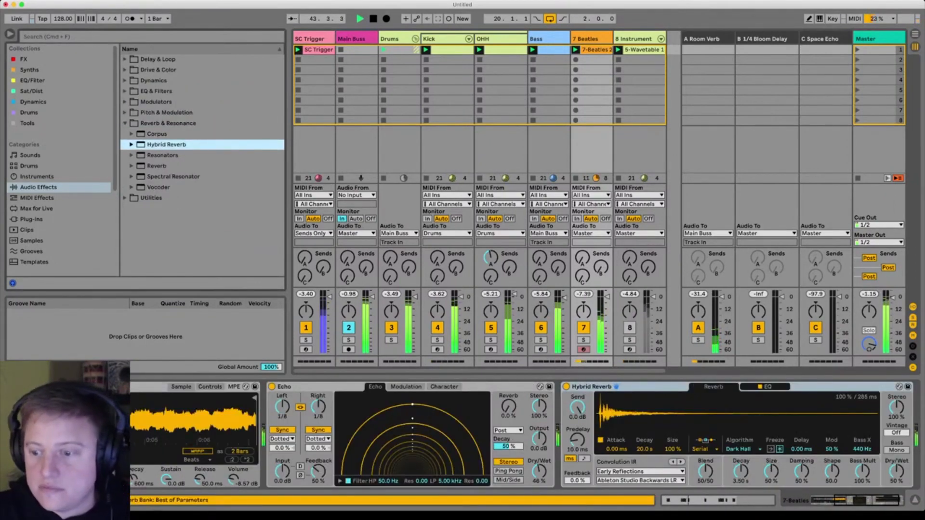
pyautogui.moveTo(896, 471)
pyautogui.mouseDown()
pyautogui.moveTo(896, 485)
pyautogui.moveTo(896, 478)
pyautogui.mouseUp()
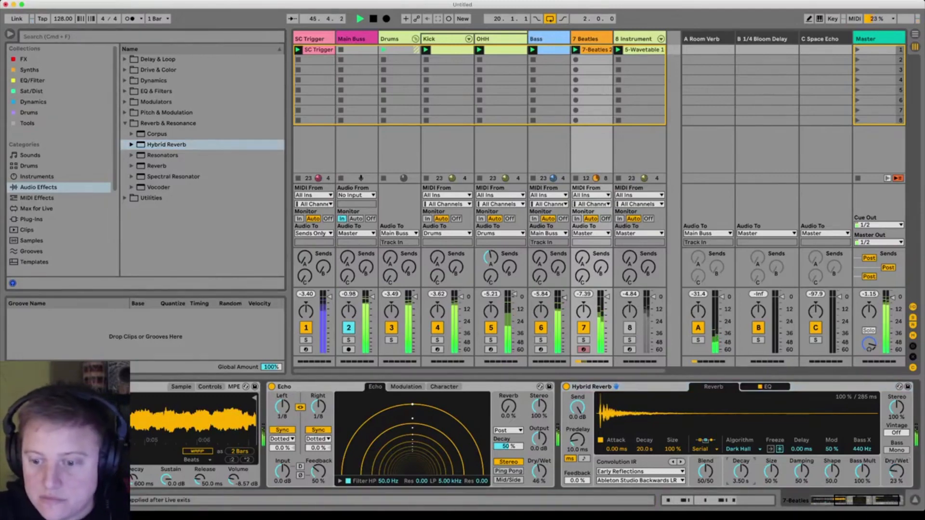
pyautogui.moveTo(741, 471); pyautogui.dragTo(741, 462)
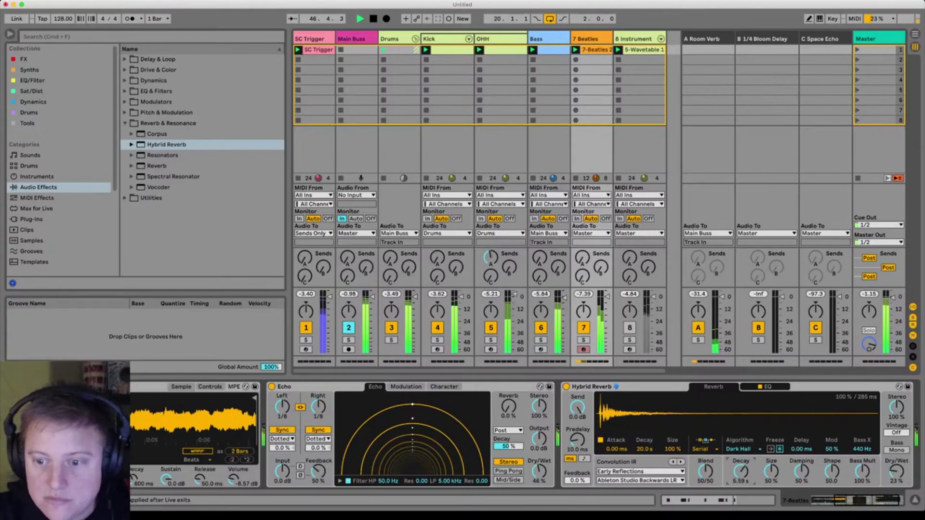
# Step: Boost band 2 of the Hybrid Reverb's EQ at about 598 Hz and set the reverb's Dry/Wet to 34%
pyautogui.click(765, 387)
pyautogui.moveTo(819, 433); pyautogui.dragTo(735, 423)
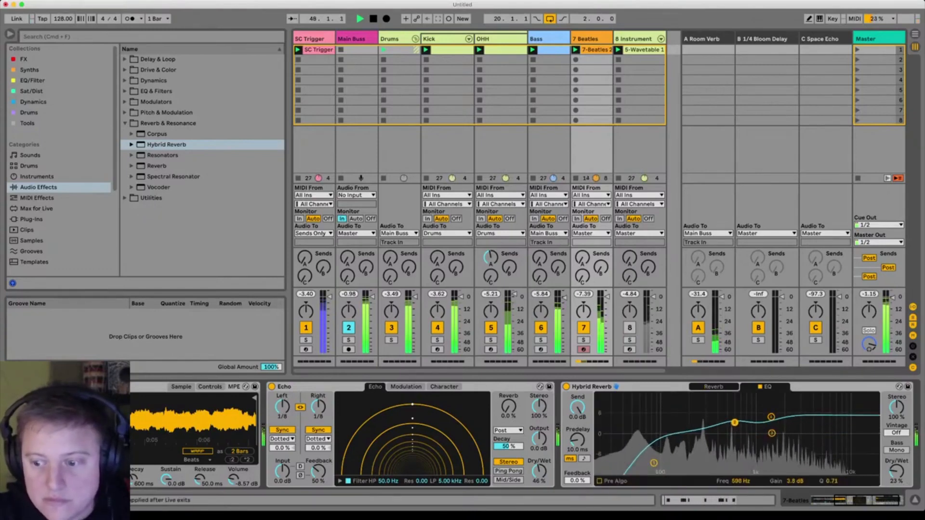
pyautogui.moveTo(897, 471); pyautogui.dragTo(896, 463)
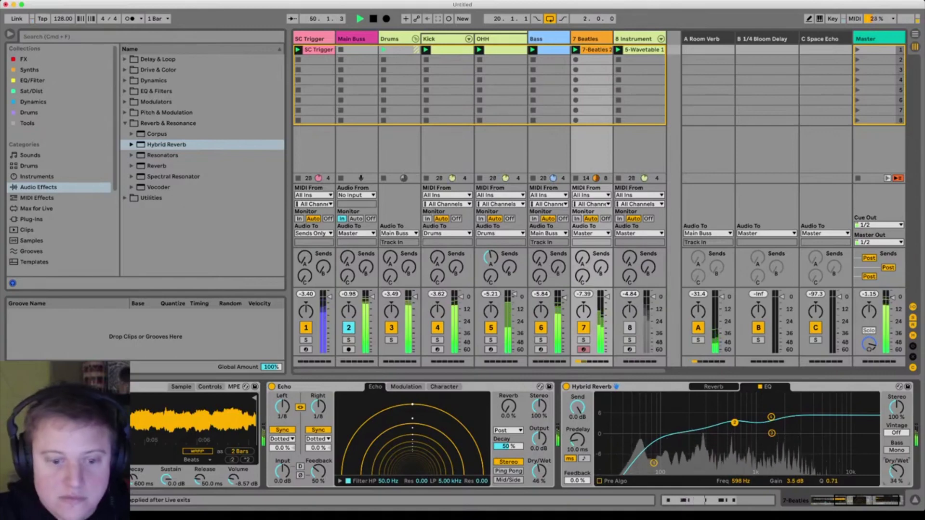
# Step: Stop playback, move the Beatles sample's start point to just before the 5-second mark, and play the set again
pyautogui.hscroll(-6, 217, 424)
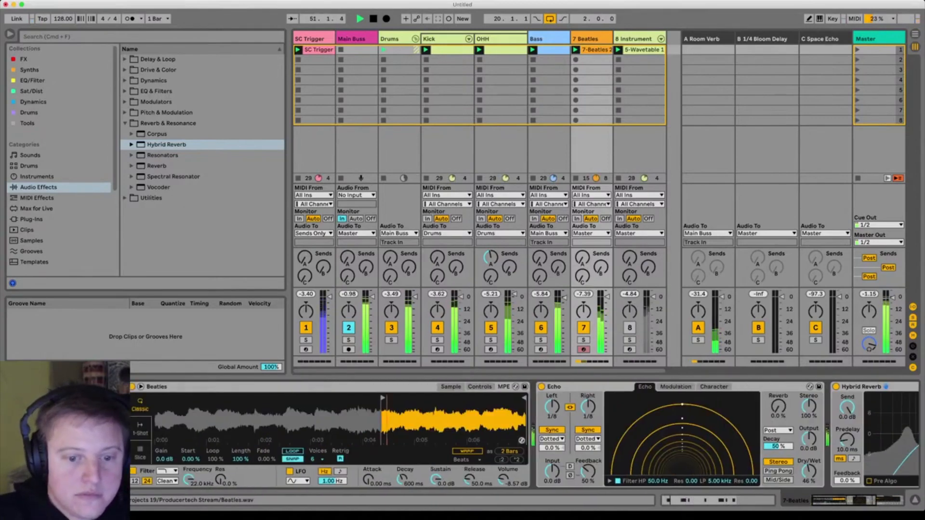
pyautogui.press('space')
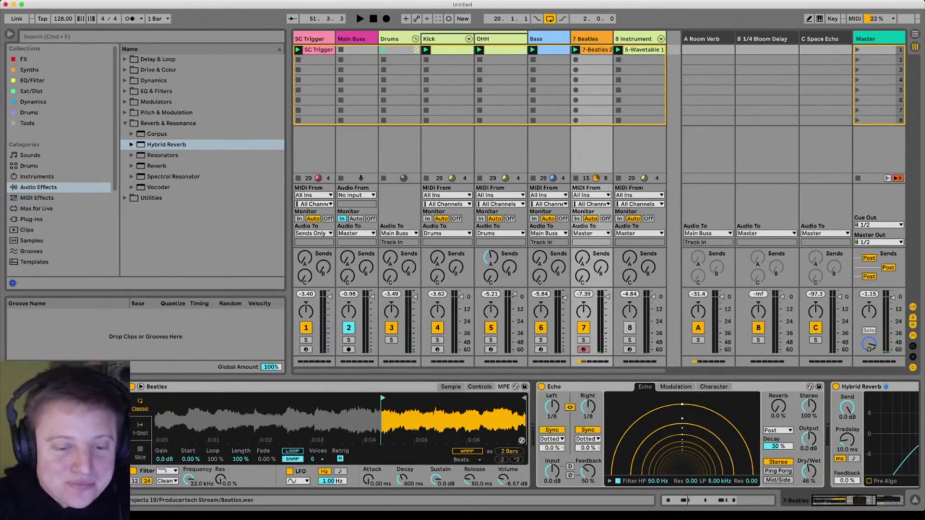
pyautogui.moveTo(382, 398)
pyautogui.mouseDown()
pyautogui.moveTo(399, 398)
pyautogui.moveTo(385, 398)
pyautogui.mouseUp()
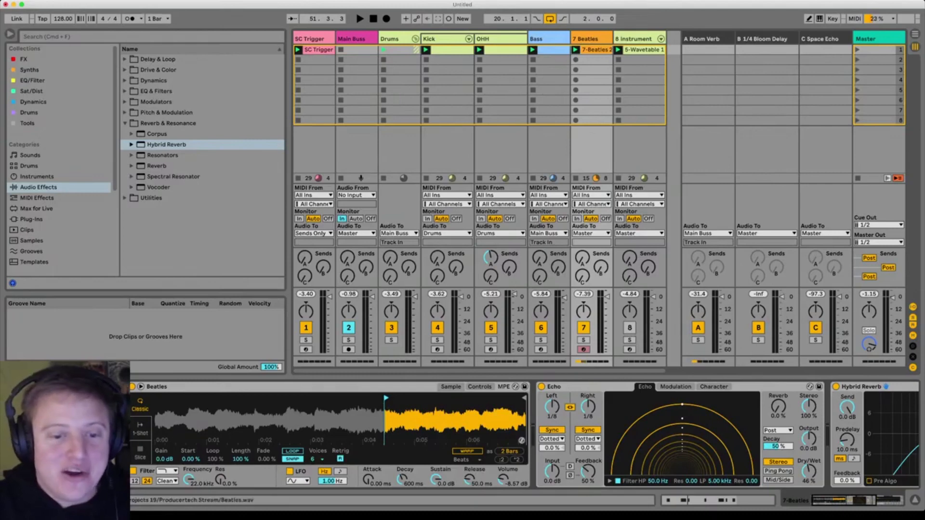
pyautogui.moveTo(385, 397); pyautogui.dragTo(409, 397)
pyautogui.press('space')
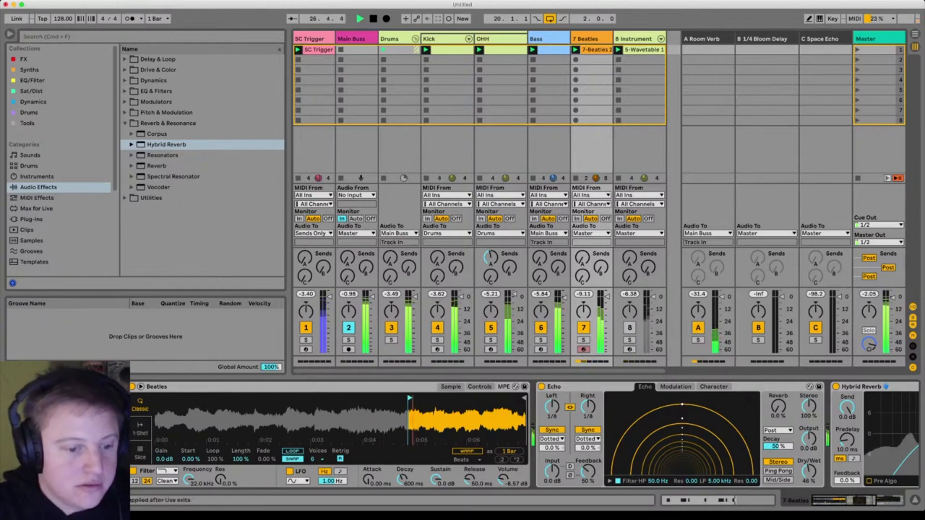
# Step: Sweep the Beatles sampler's filter frequency, and set the Hybrid Reverb's Dry/Wet to 24% and decay to 3.80 s
pyautogui.moveTo(220, 480); pyautogui.dragTo(188, 467)
pyautogui.hscroll(6, 524, 435)
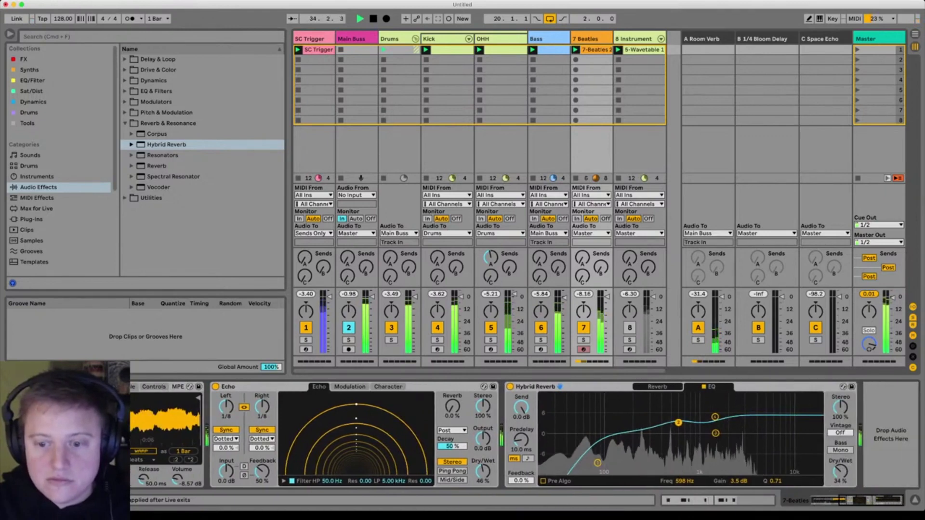
pyautogui.click(659, 387)
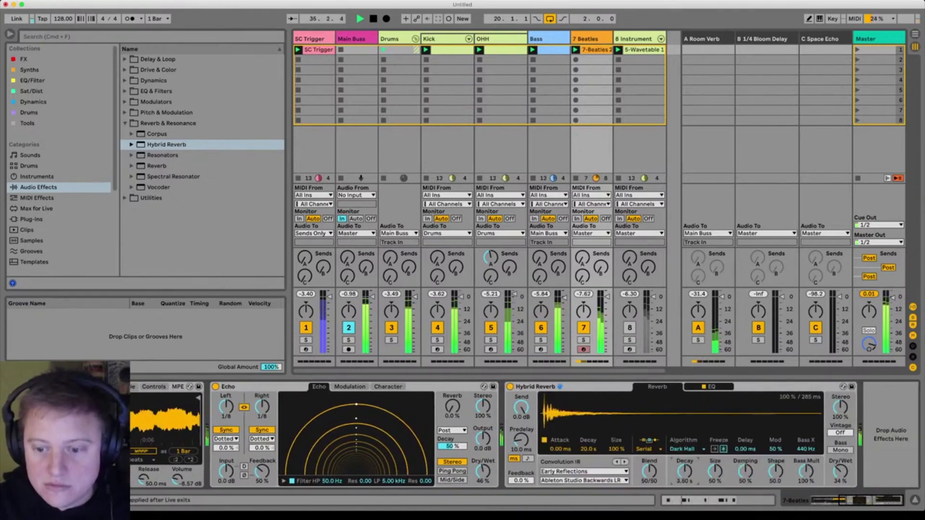
# Step: Try the Beatles sampler's filter down to about 1.48 kHz, stop playback, and undo the filter changes
pyautogui.hscroll(-5, 524, 435)
pyautogui.hscroll(-2, 524, 435)
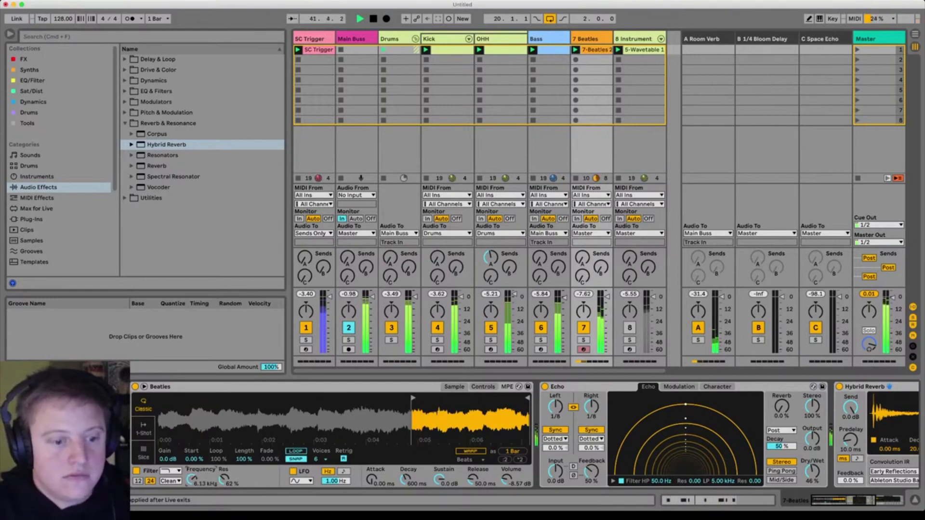
pyautogui.press('space')
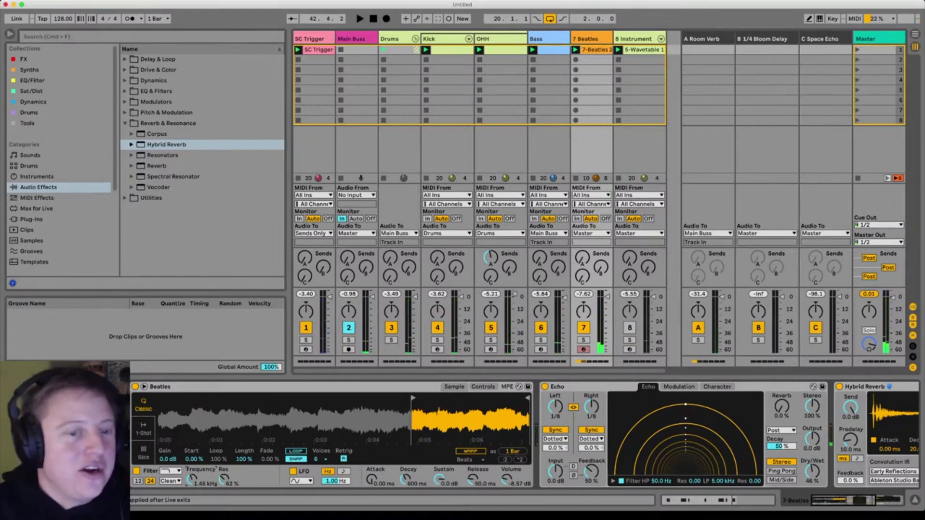
pyautogui.press('super+z')
pyautogui.press('super+z')
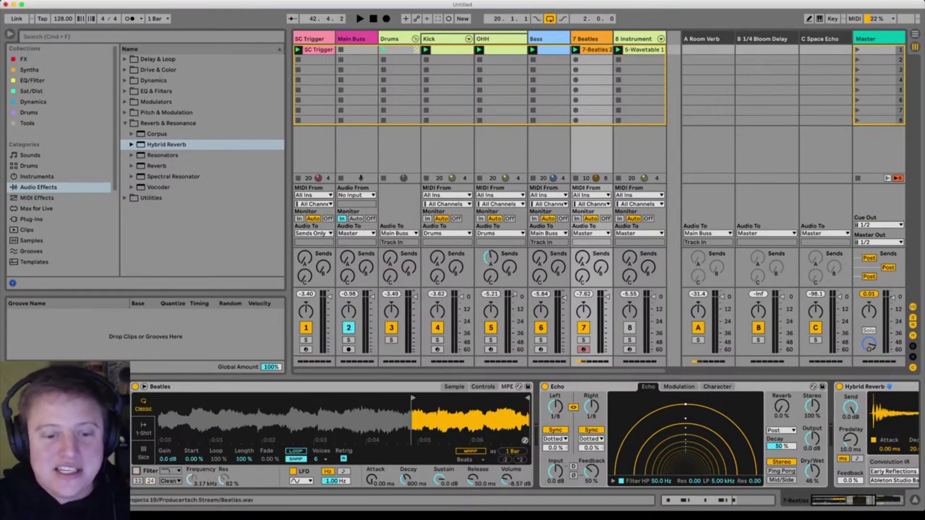
pyautogui.press('super+Tab')
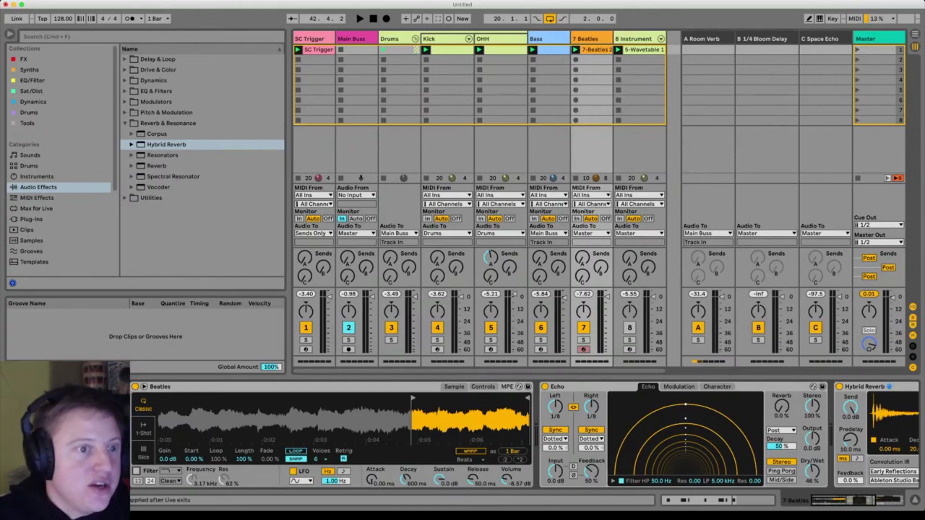
# Step: Add an Auto Filter before the Echo as a low-pass at 7.91 kHz with 51% resonance
pyautogui.click(156, 91)
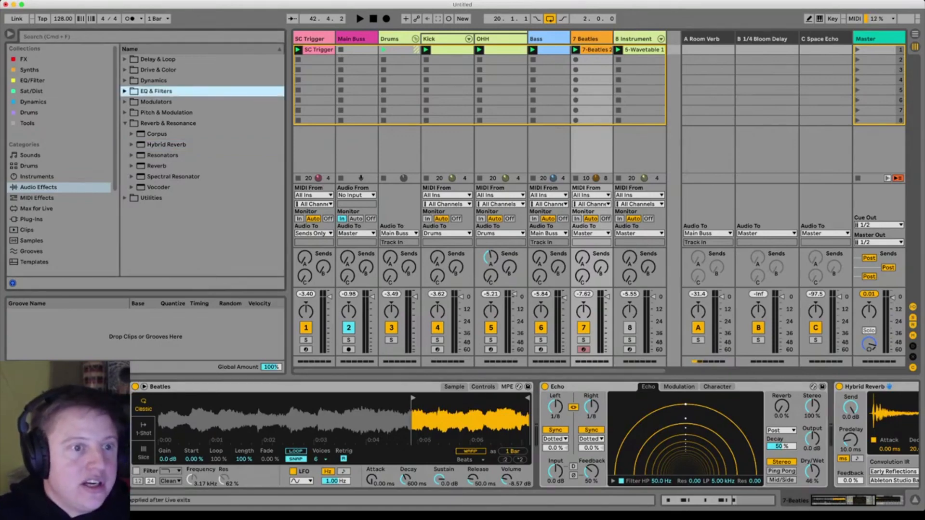
pyautogui.press('Right')
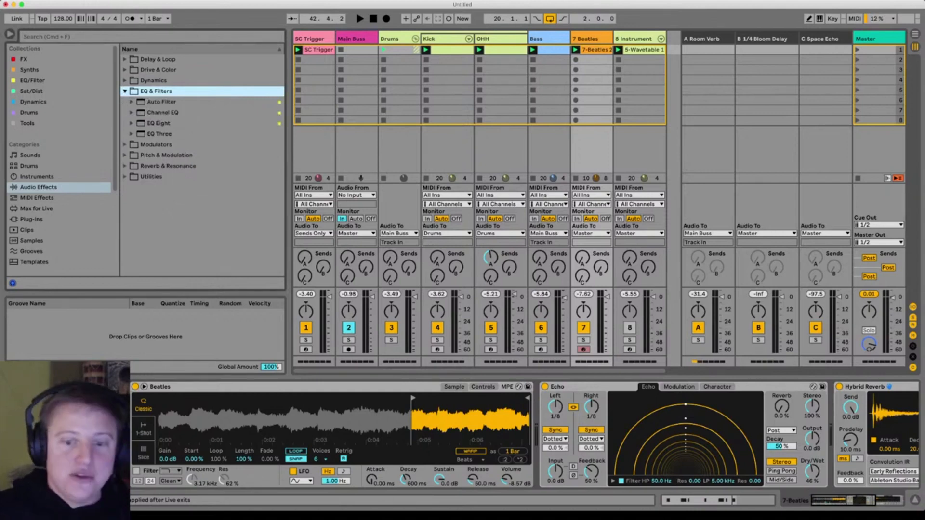
pyautogui.press('Down')
pyautogui.press('Return')
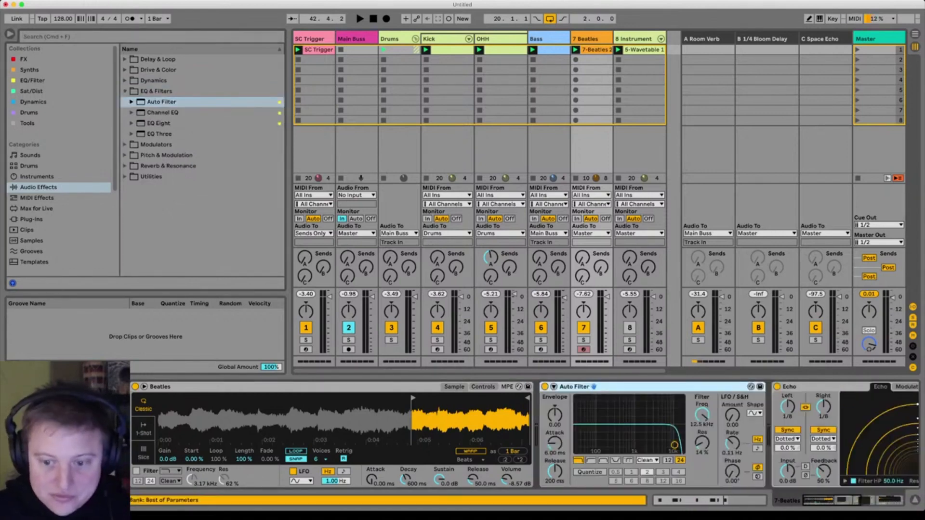
pyautogui.moveTo(612, 445); pyautogui.dragTo(604, 429)
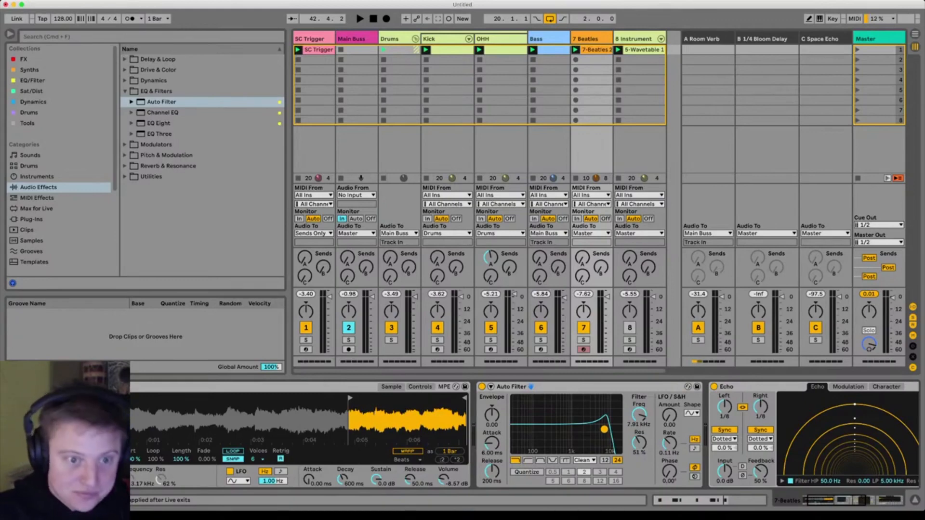
# Step: Add a second Auto Filter before the first, as a high-pass at 301 Hz with 36% resonance
pyautogui.moveTo(162, 102); pyautogui.dragTo(478, 429)
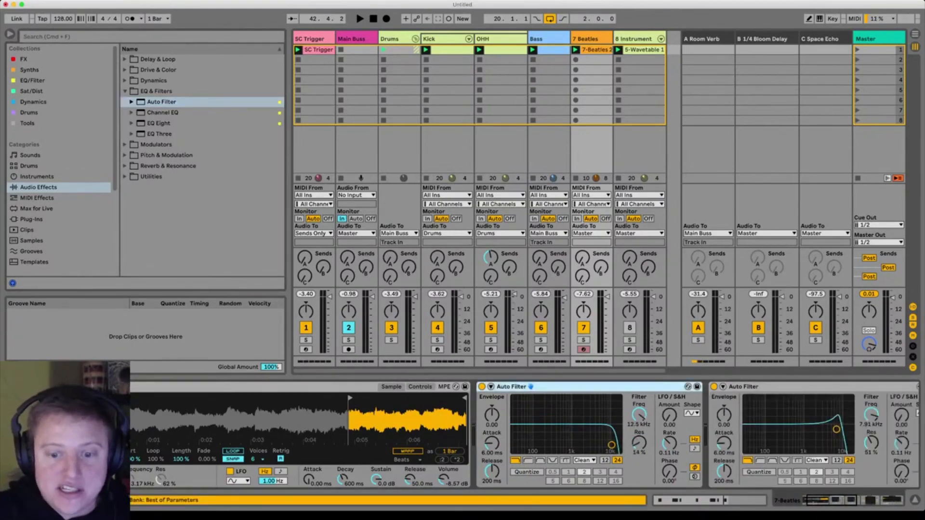
pyautogui.click(528, 461)
pyautogui.moveTo(611, 445); pyautogui.dragTo(553, 435)
# Step: During playback, set the high-pass filter to 301 Hz with 45% resonance and the low-pass to 10.1 kHz with 49% resonance
pyautogui.hscroll(5, 554, 435)
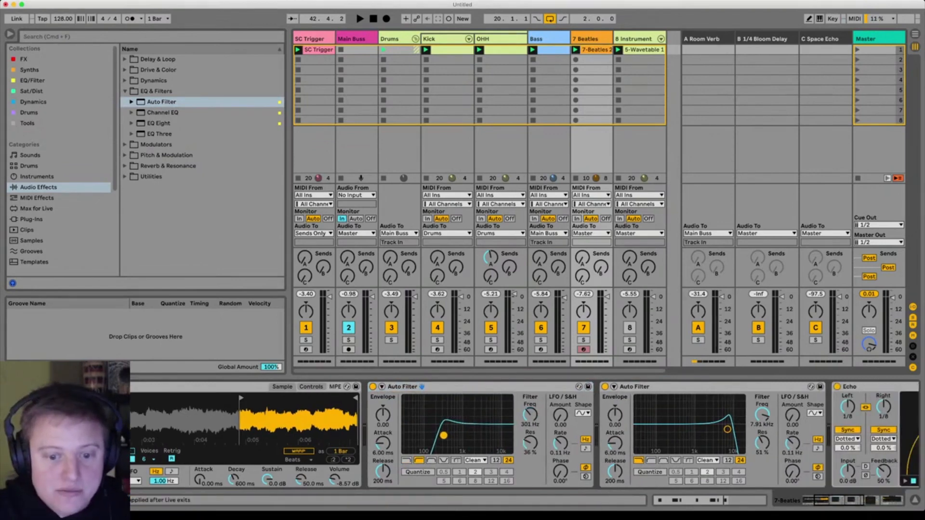
pyautogui.press('space')
pyautogui.moveTo(444, 435); pyautogui.dragTo(441, 428)
pyautogui.moveTo(727, 429)
pyautogui.mouseDown()
pyautogui.moveTo(692, 428)
pyautogui.moveTo(738, 430)
pyautogui.moveTo(724, 432)
pyautogui.mouseUp()
pyautogui.moveTo(442, 429)
pyautogui.mouseDown()
pyautogui.moveTo(463, 431)
pyautogui.moveTo(435, 432)
pyautogui.mouseUp()
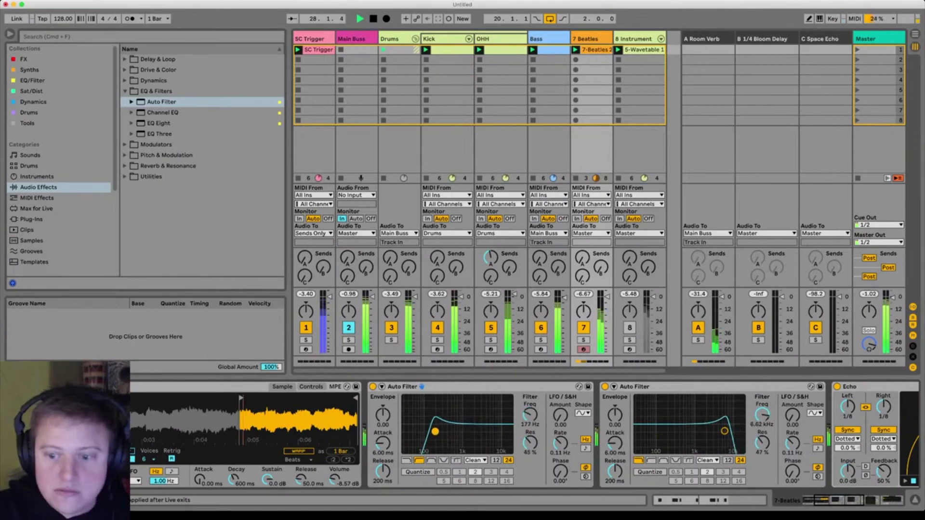
pyautogui.moveTo(724, 431)
pyautogui.mouseDown()
pyautogui.moveTo(670, 430)
pyautogui.moveTo(731, 430)
pyautogui.mouseUp()
pyautogui.moveTo(435, 431); pyautogui.dragTo(443, 432)
pyautogui.press('space')
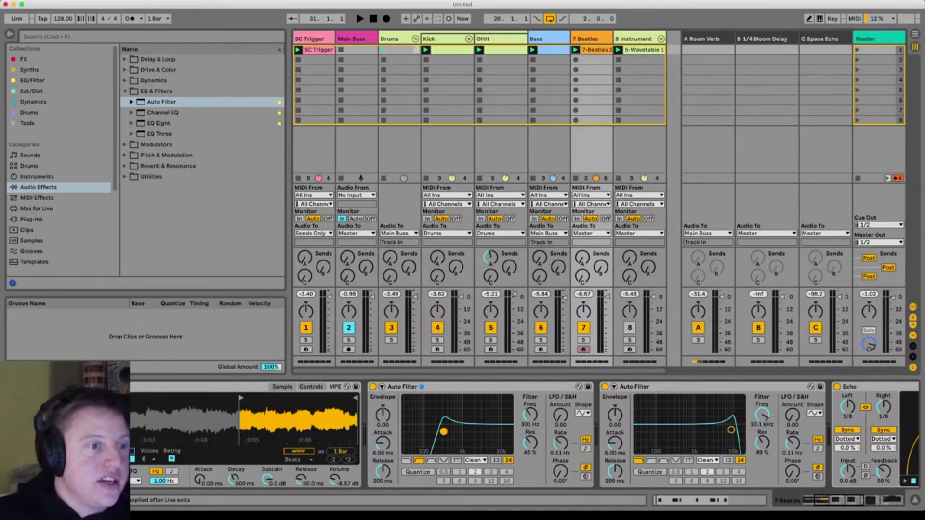
# Step: Add a Max for Live LFO before the high-pass Auto Filter and map it to that filter's frequency
pyautogui.click(38, 186)
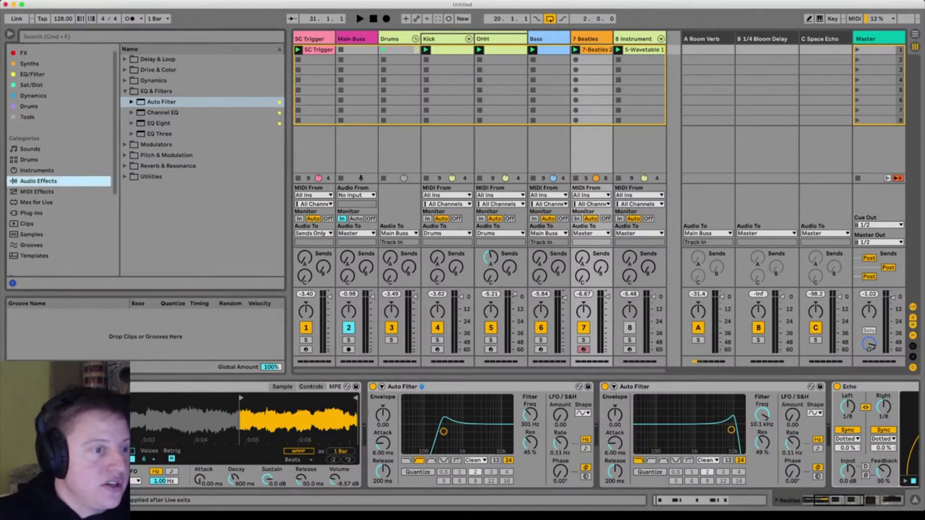
pyautogui.click(36, 203)
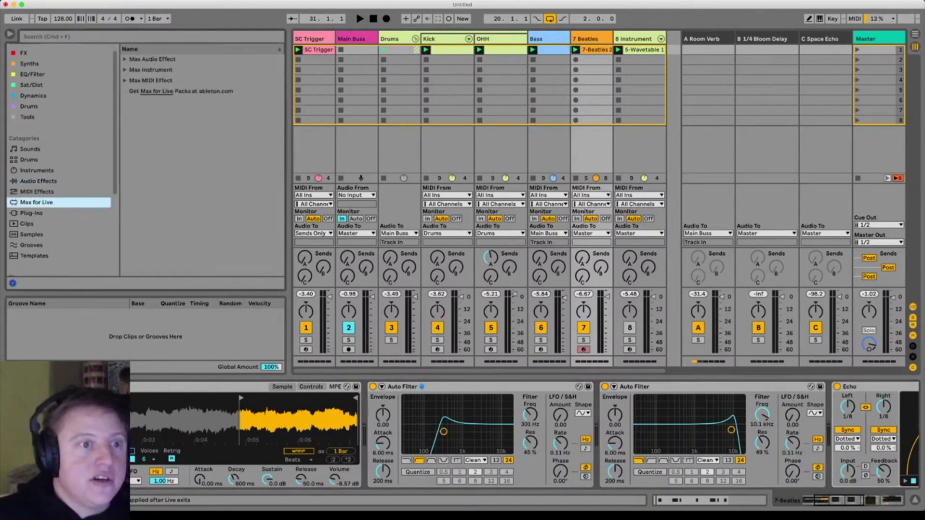
pyautogui.click(126, 60)
pyautogui.moveTo(154, 229); pyautogui.dragTo(371, 429)
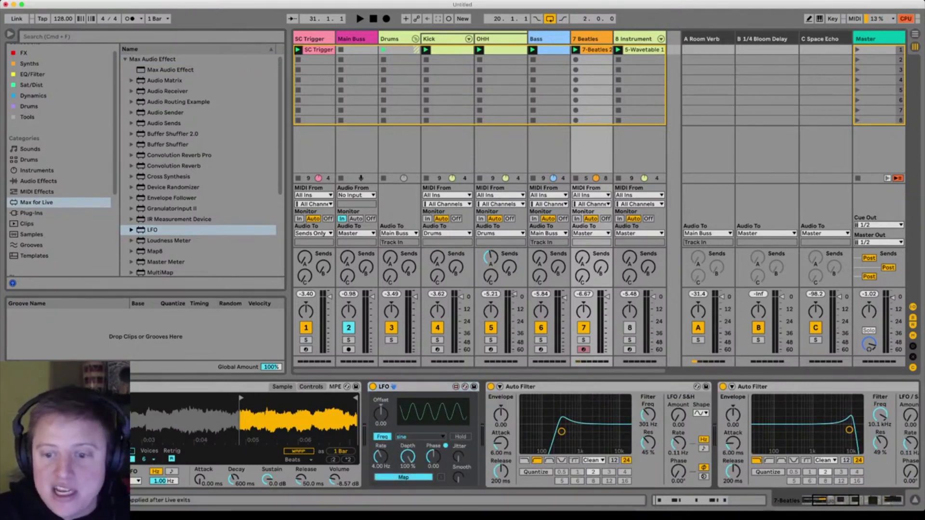
pyautogui.click(647, 413)
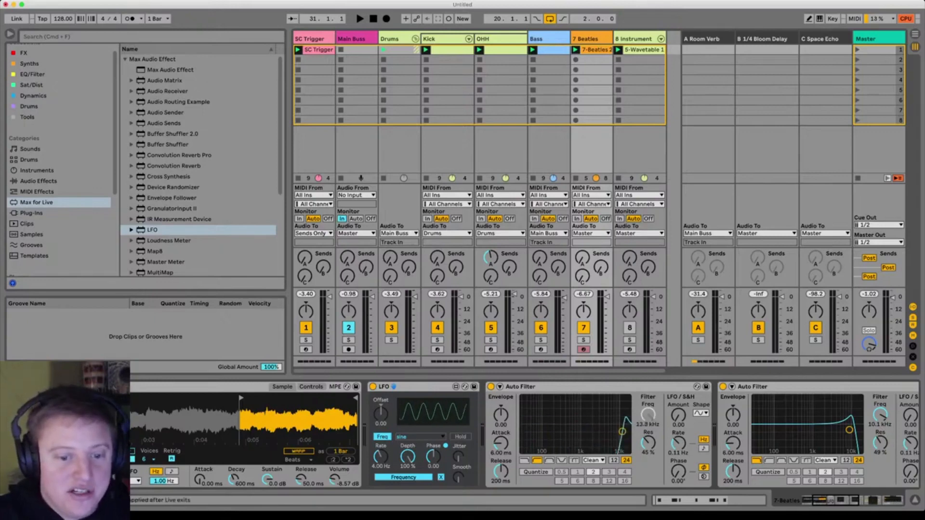
# Step: Audition the Beatles track soloed, and set the LFO's rate to 0.68 Hz and depth to about 18.5%
pyautogui.press('space')
pyautogui.press('s')
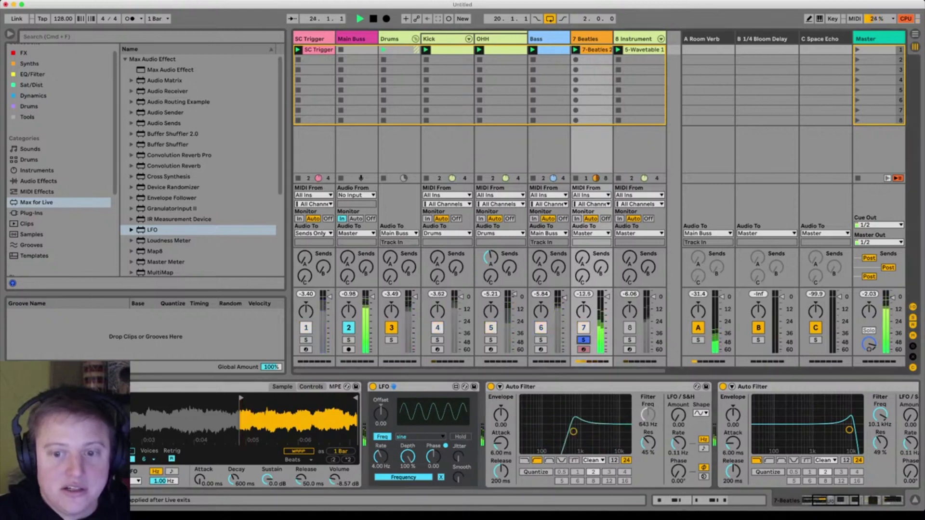
pyautogui.press('space')
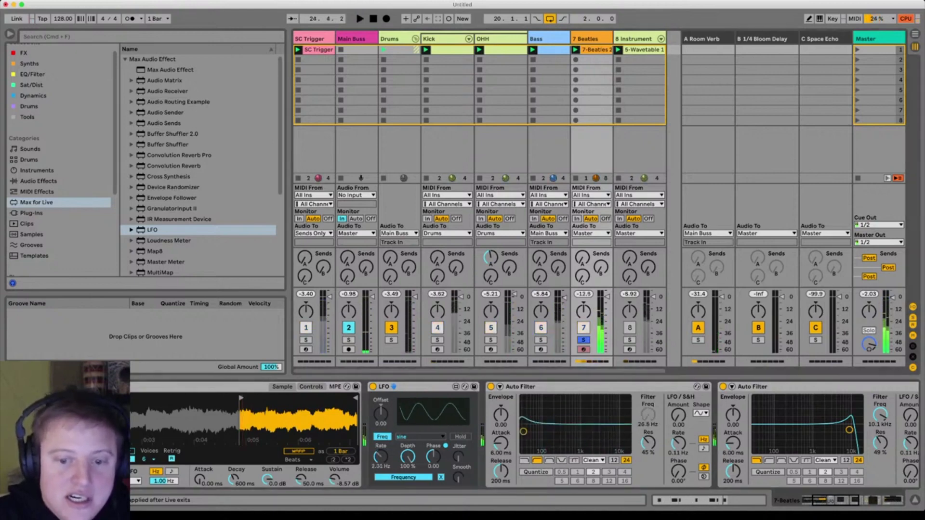
pyautogui.moveTo(380, 457); pyautogui.dragTo(407, 457)
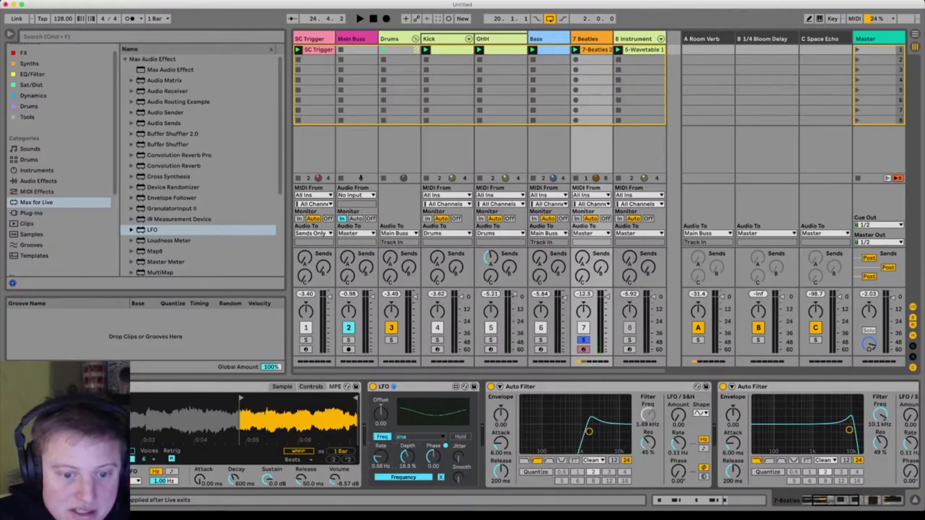
# Step: Play the soloed track, setting the LFO's offset to -0.27 and the high-pass filter's resonance to 60%
pyautogui.press('space')
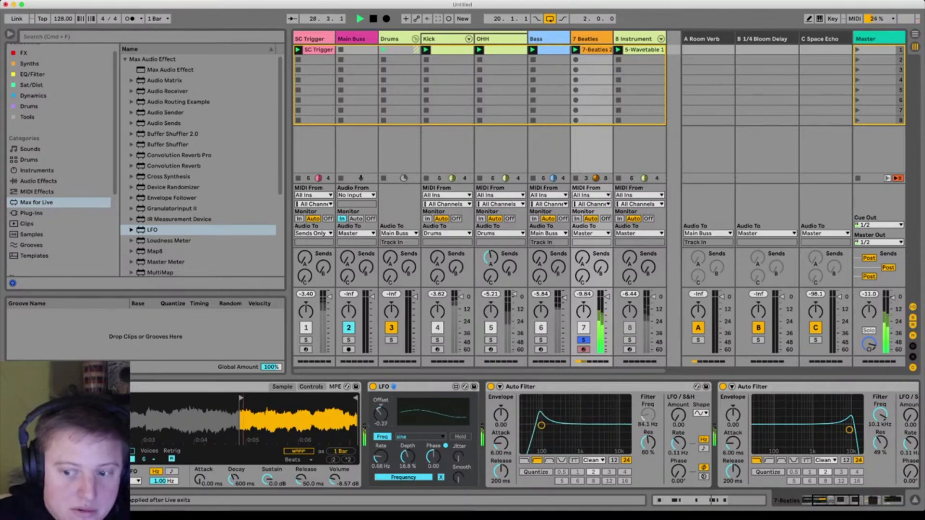
pyautogui.hscroll(5, 525, 433)
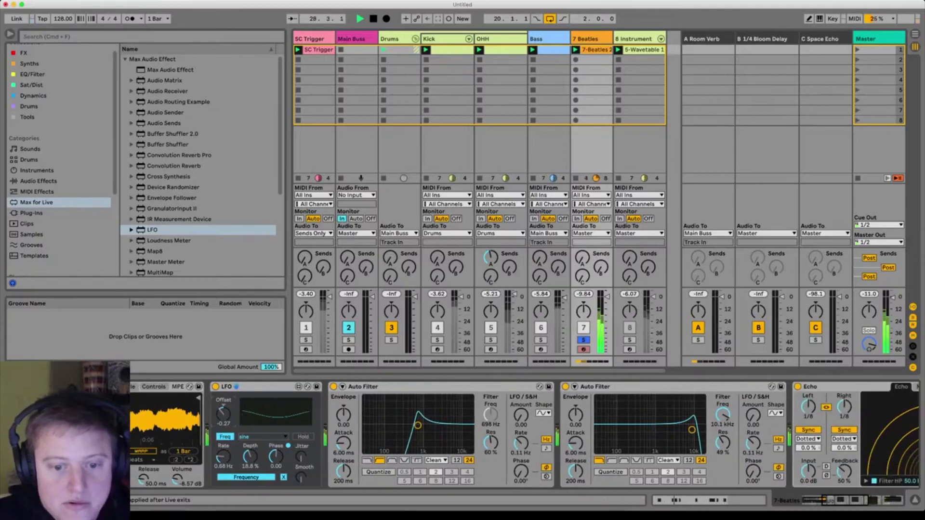
pyautogui.hscroll(3, 525, 434)
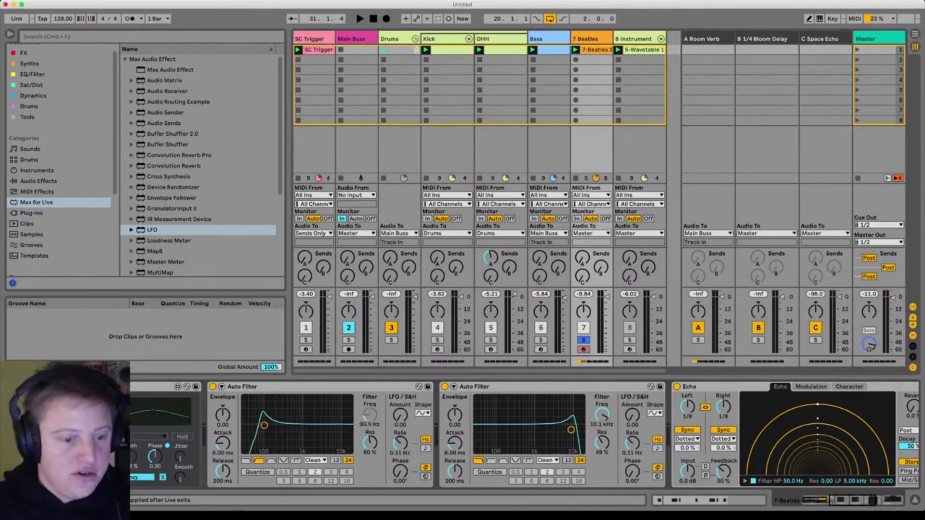
# Step: Add a second LFO before the low-pass Auto Filter, lower its rate below 1 Hz, and map it to that filter's frequency
pyautogui.hscroll(-2, 525, 434)
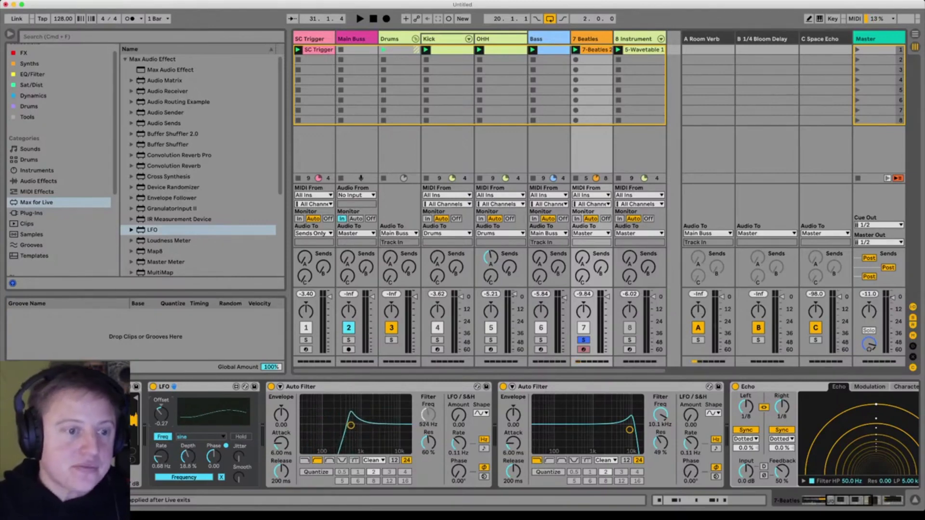
pyautogui.moveTo(152, 230); pyautogui.dragTo(501, 426)
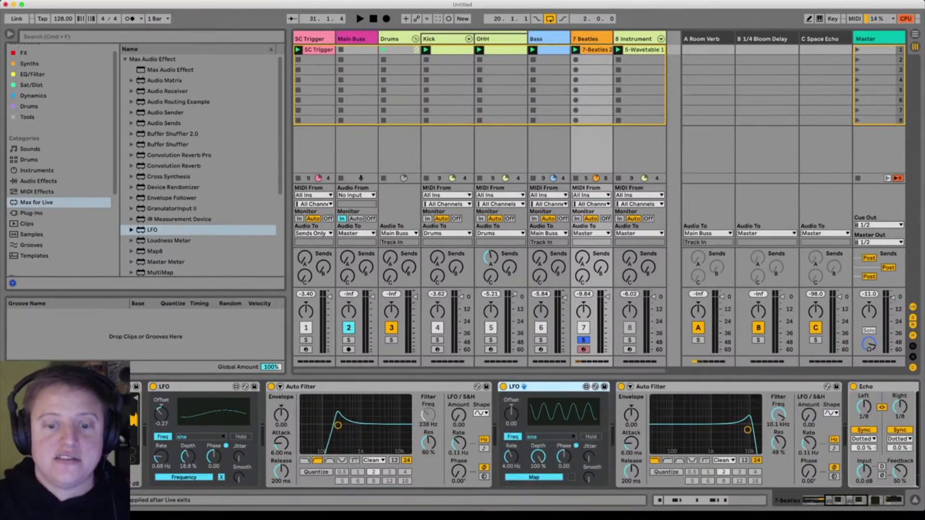
pyautogui.moveTo(511, 456); pyautogui.dragTo(511, 472)
pyautogui.press('space')
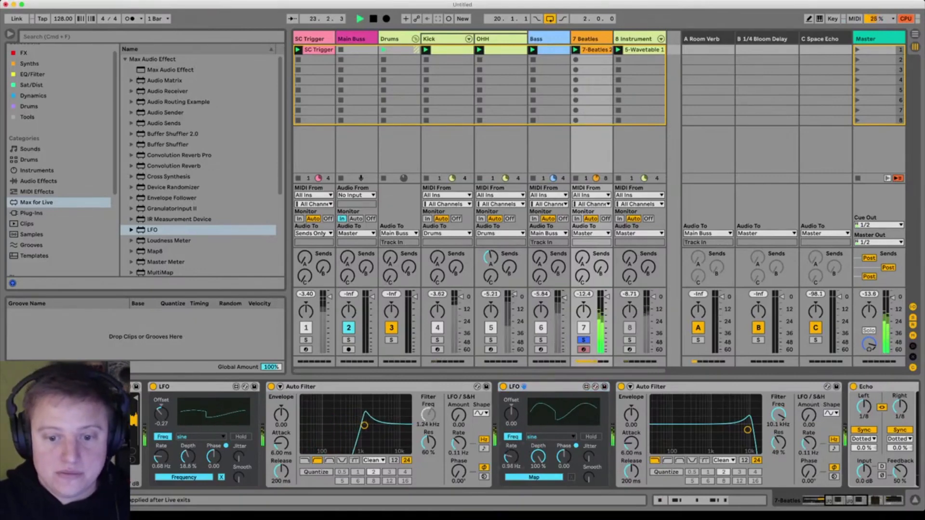
pyautogui.click(534, 477)
pyautogui.click(778, 415)
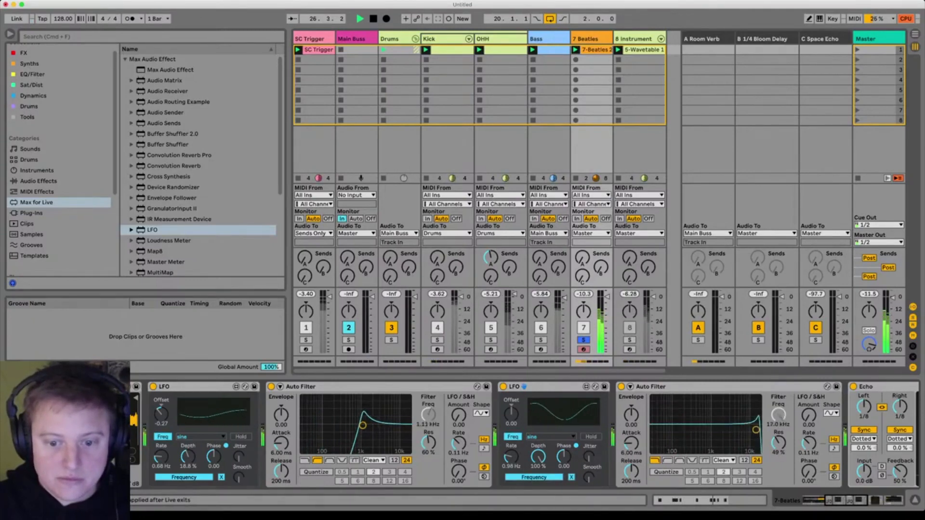
# Step: Set the second LFO's depth to 10.9% and offset to 0.52, and play the set with the Beatles track unsoloed
pyautogui.moveTo(511, 413); pyautogui.dragTo(511, 395)
pyautogui.moveTo(539, 456); pyautogui.dragTo(538, 496)
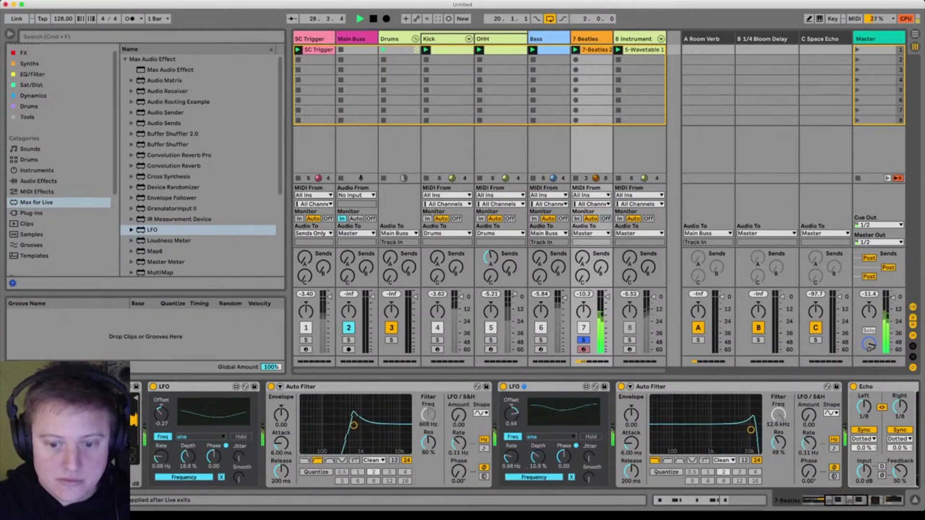
pyautogui.moveTo(511, 413); pyautogui.dragTo(511, 424)
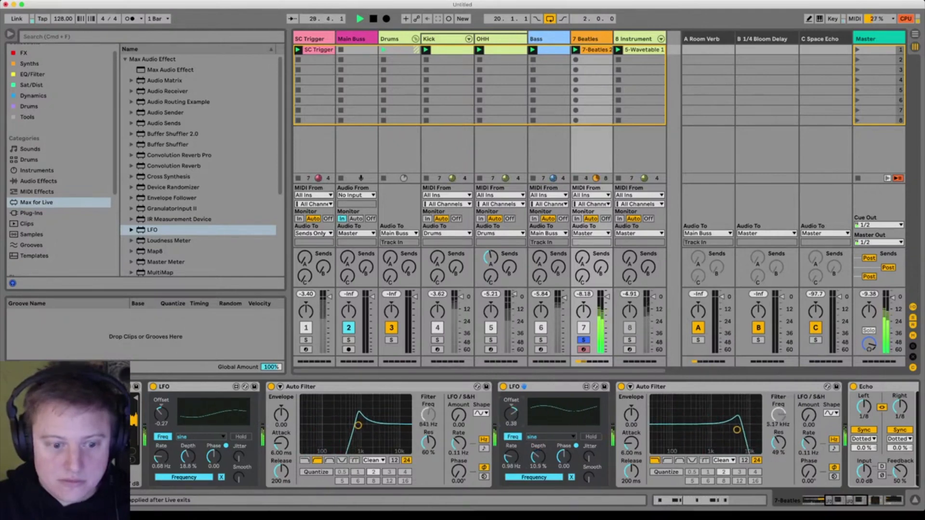
pyautogui.moveTo(511, 456); pyautogui.dragTo(511, 467)
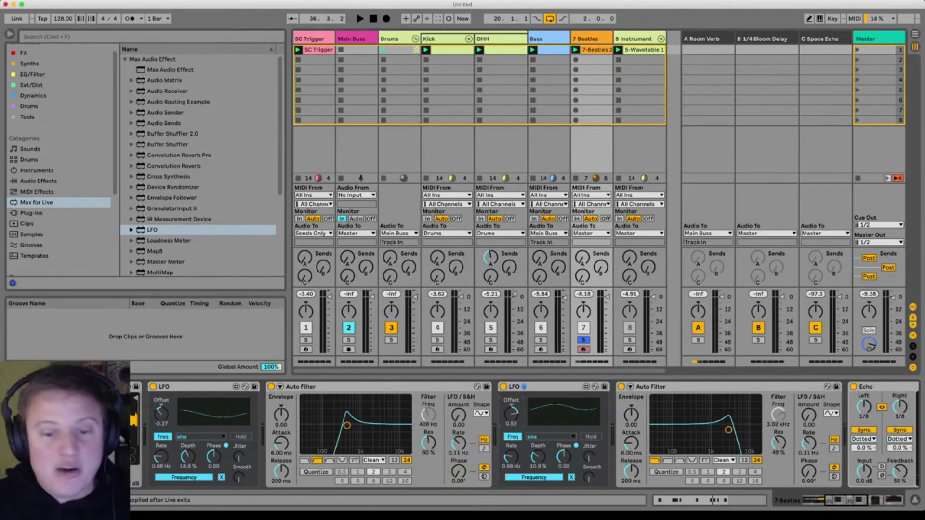
pyautogui.press('space')
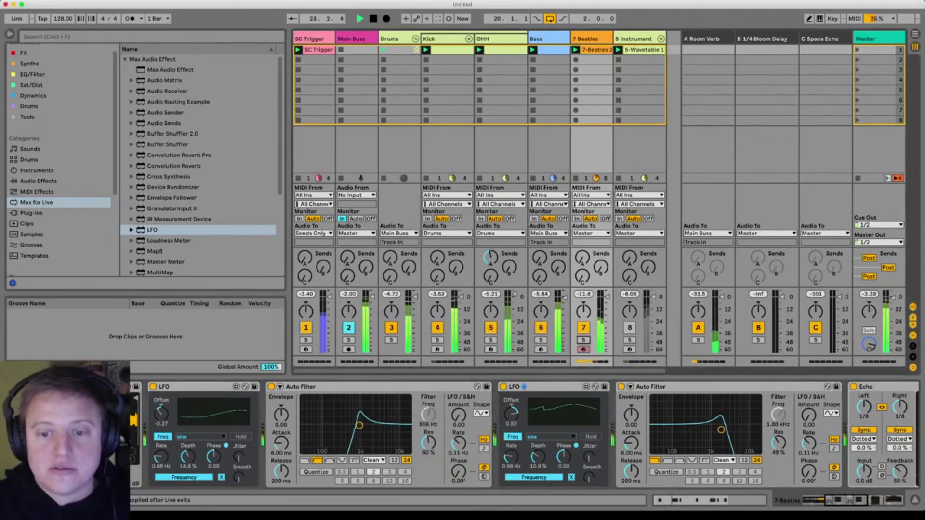